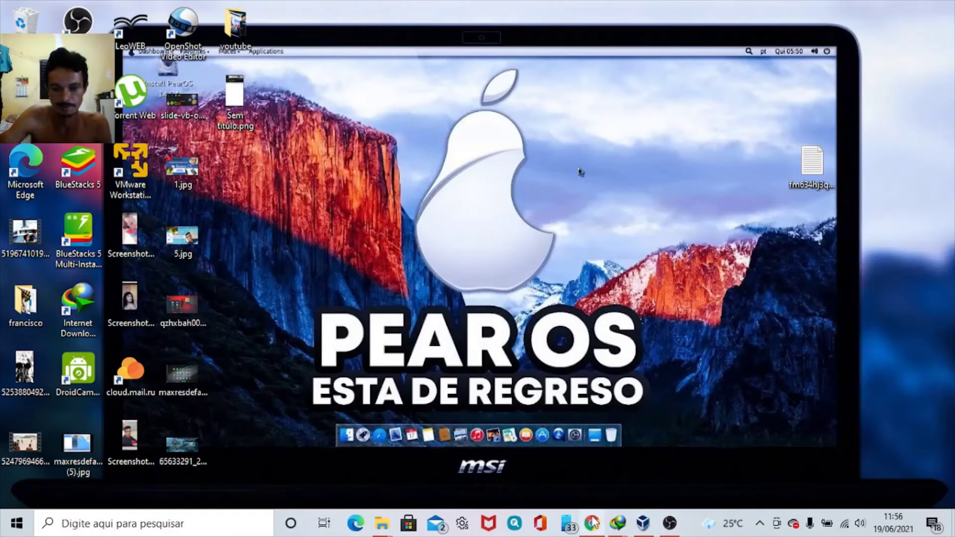
Step: Switch to File Explorer and open the youtube folder inside Área de Trabalho
mouse_move(593, 523)
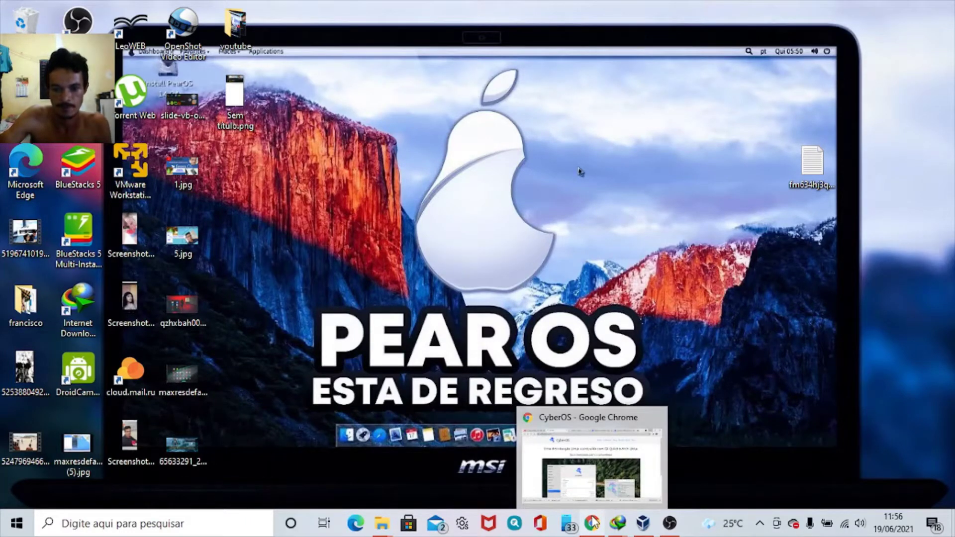
mouse_move(382, 522)
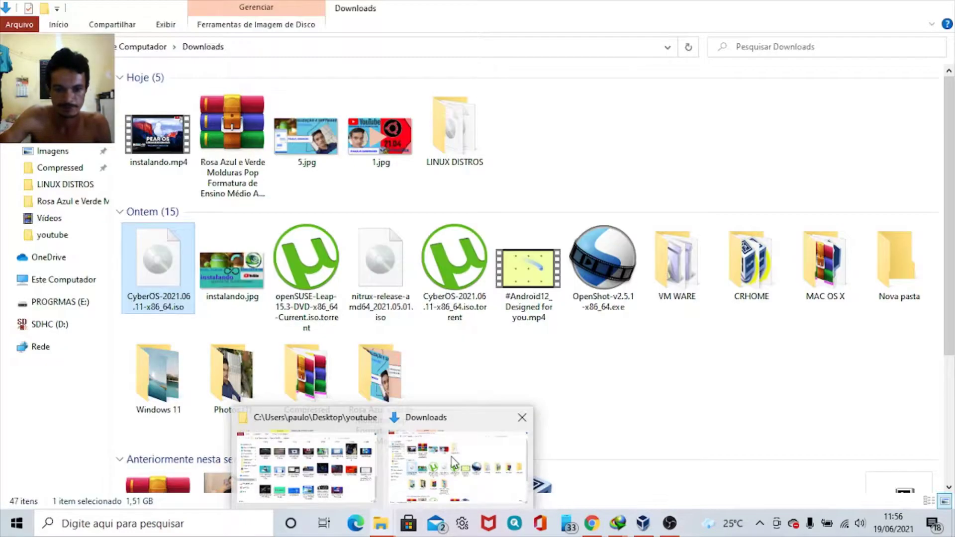
click(454, 463)
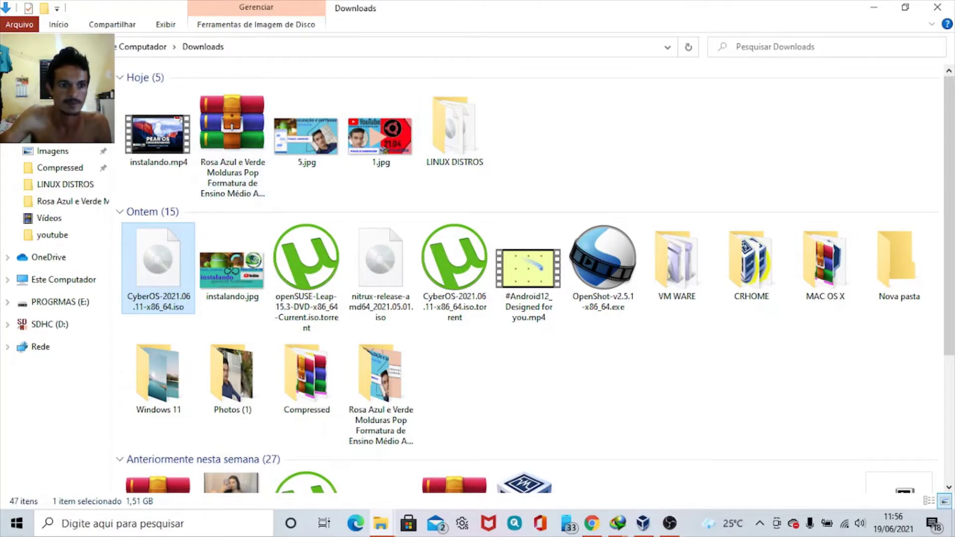
click(55, 100)
click(239, 118)
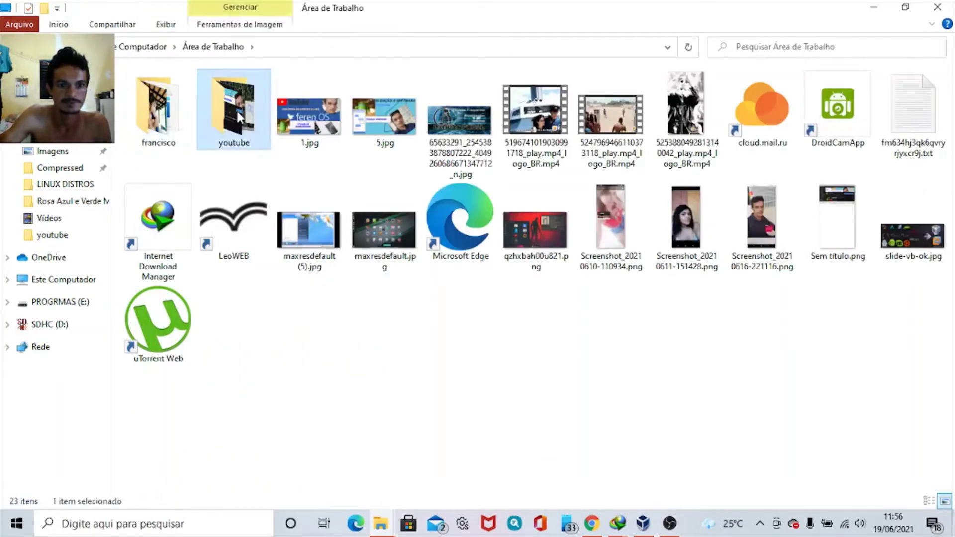
double_click(239, 118)
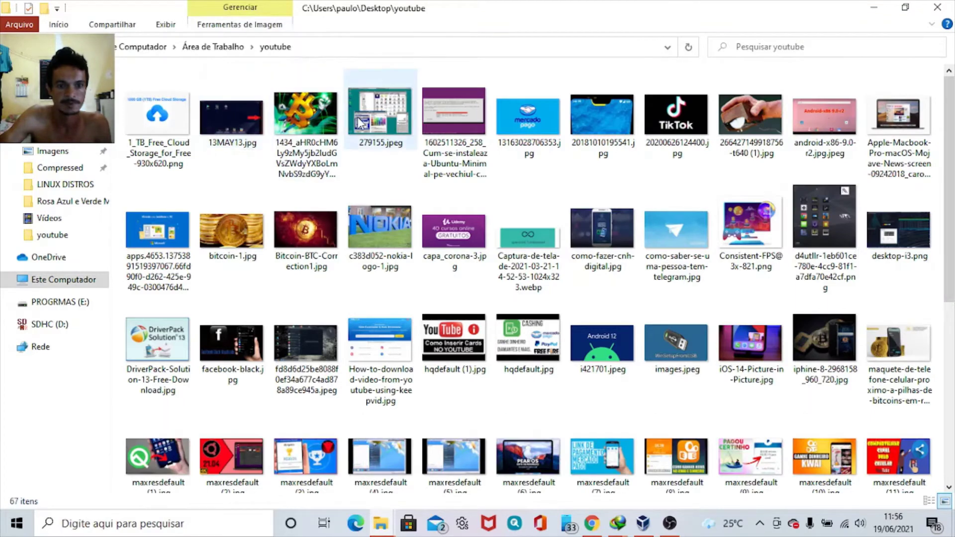
Step: Set preview_light.0128f4ac.png from the youtube folder as the desktop background and minimize the folder window
click(239, 246)
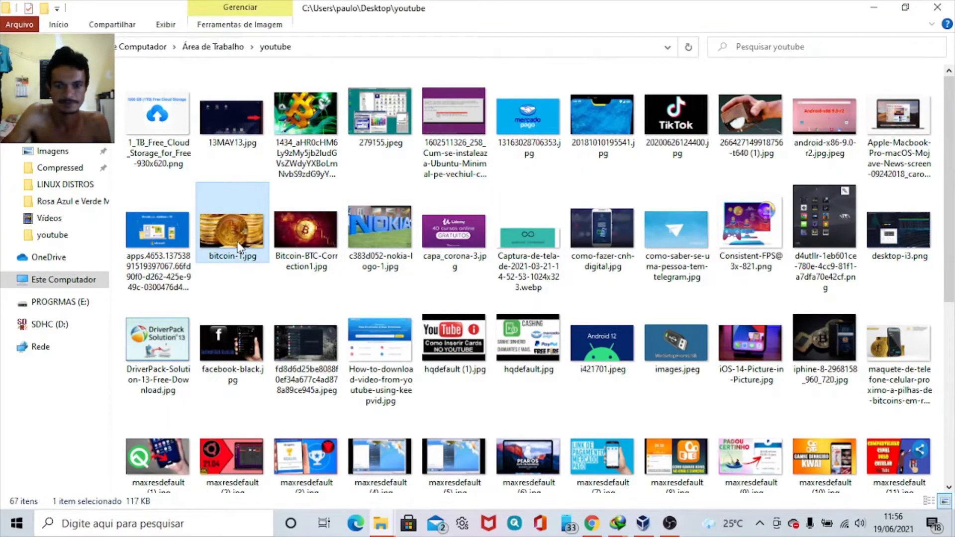
key(Down)
key(Down)
key(Down)
key(Down)
key(Down)
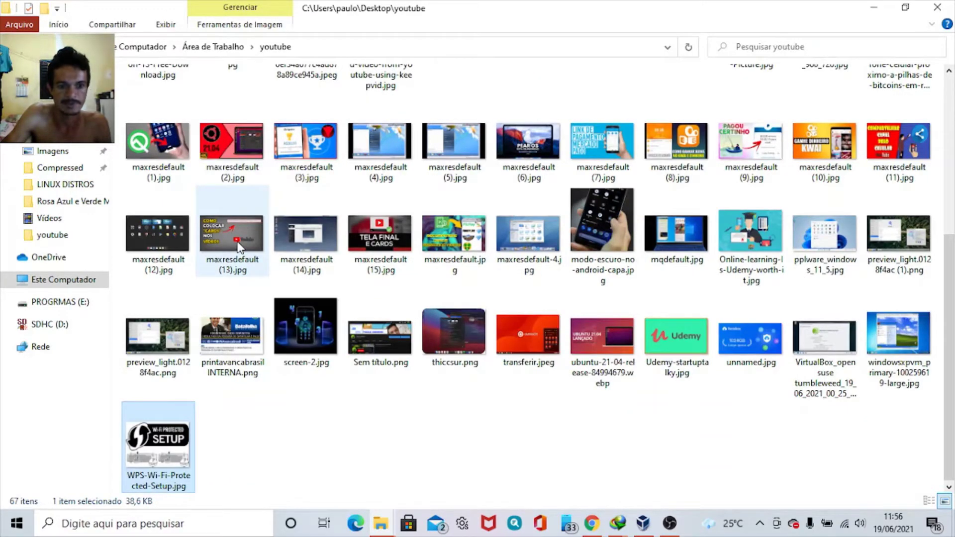
key(Up)
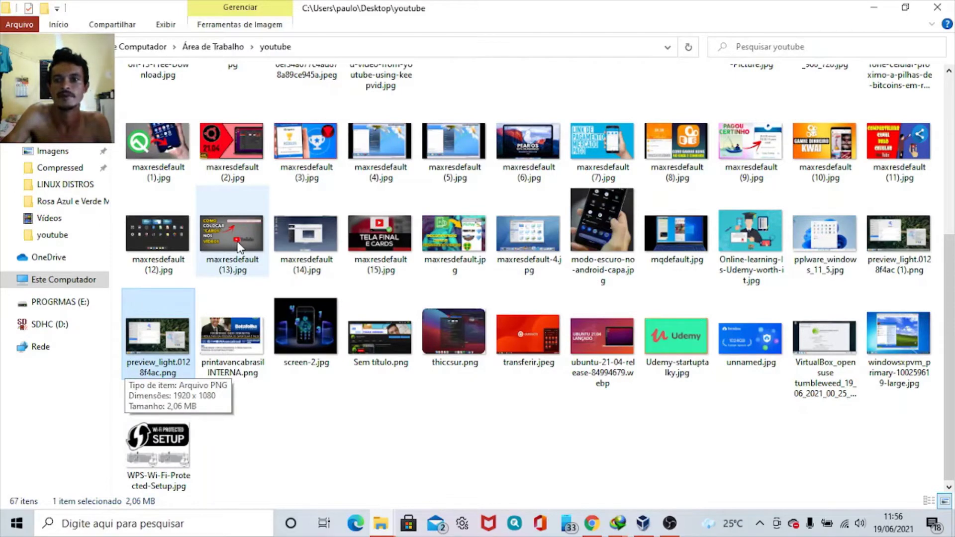
key(Up)
key(Up)
key(Down)
key(Down)
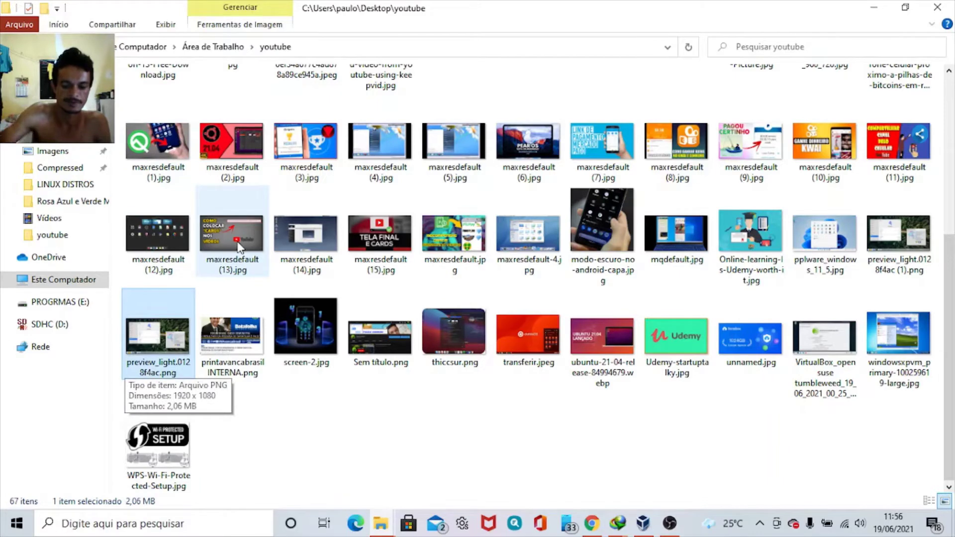
double_click(166, 334)
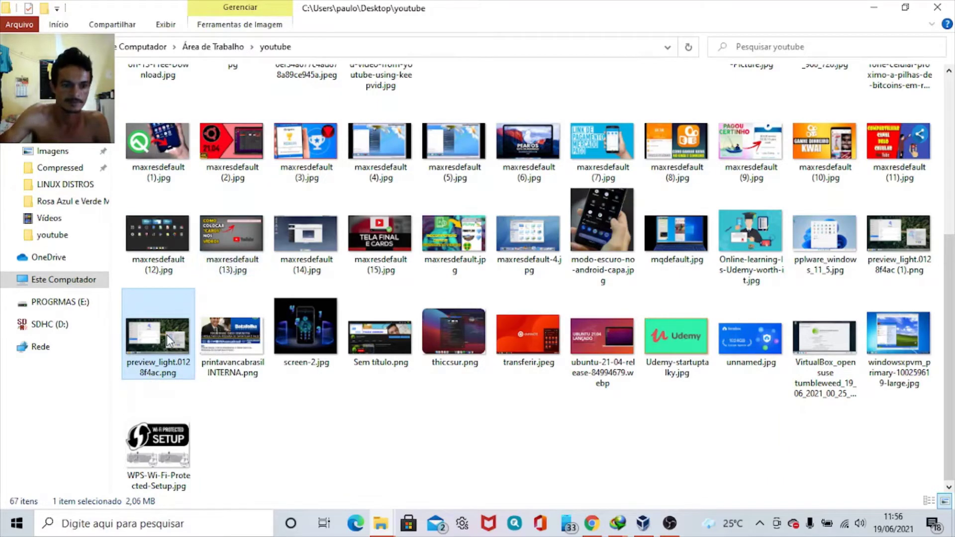
right_click(165, 334)
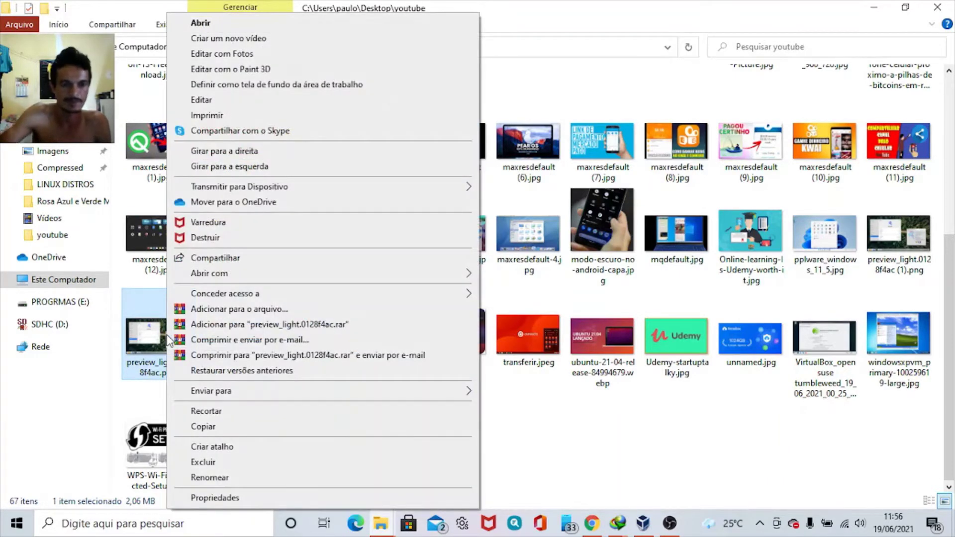
click(356, 88)
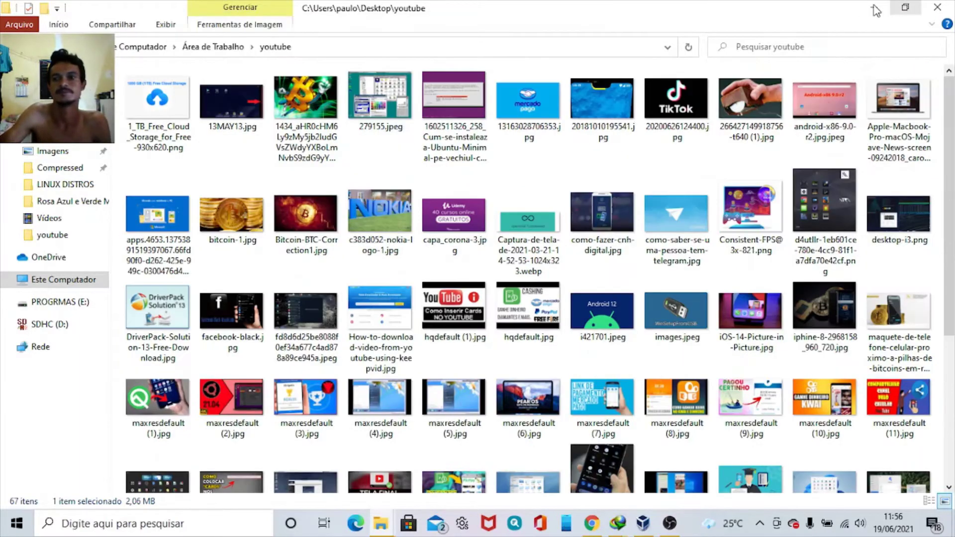
click(876, 9)
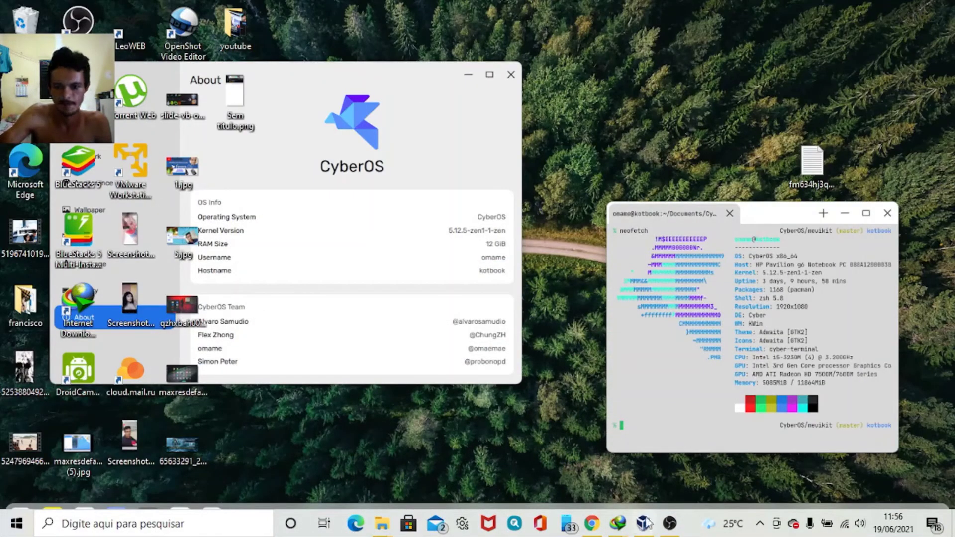
Step: Switch to the VirtualBox manager, start the cyberOS virtual machine and minimize the manager window
mouse_move(644, 523)
click(676, 485)
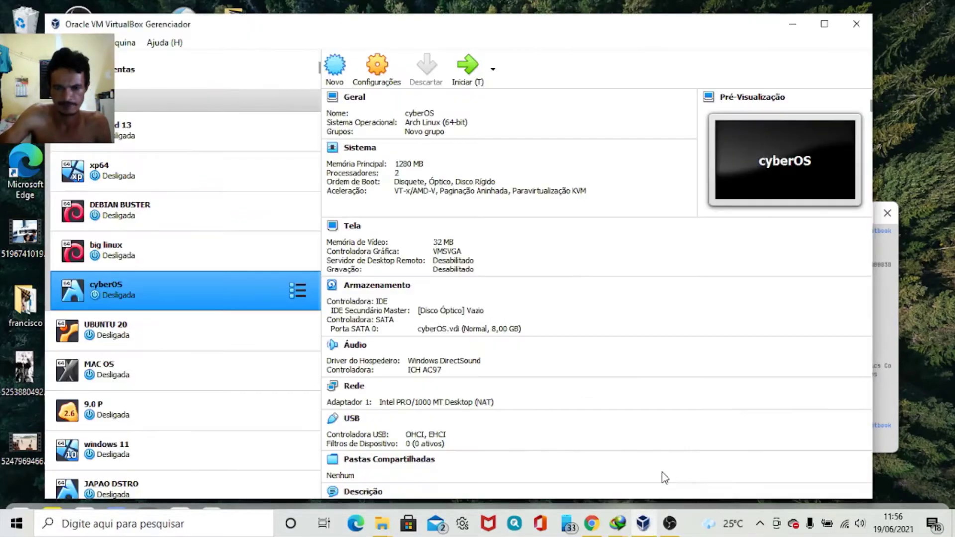
click(467, 75)
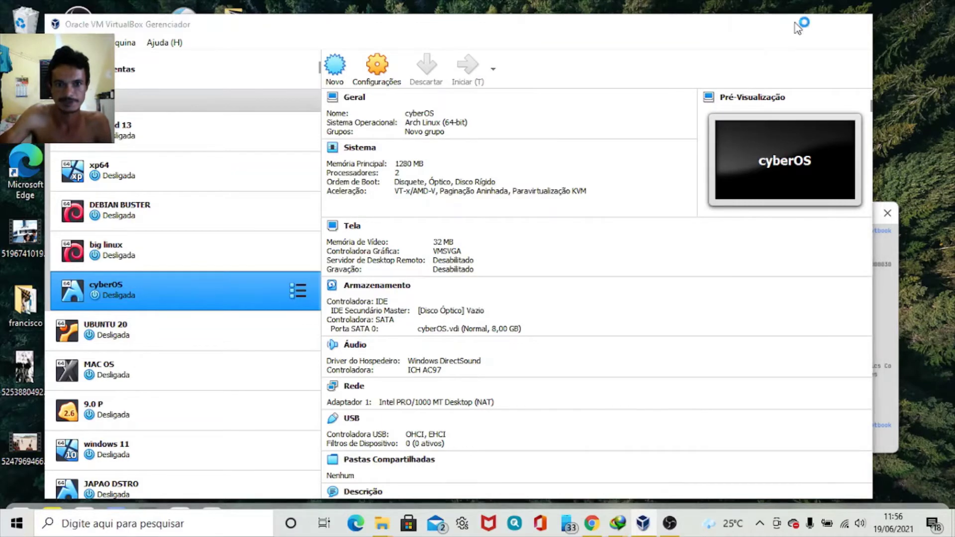
click(794, 25)
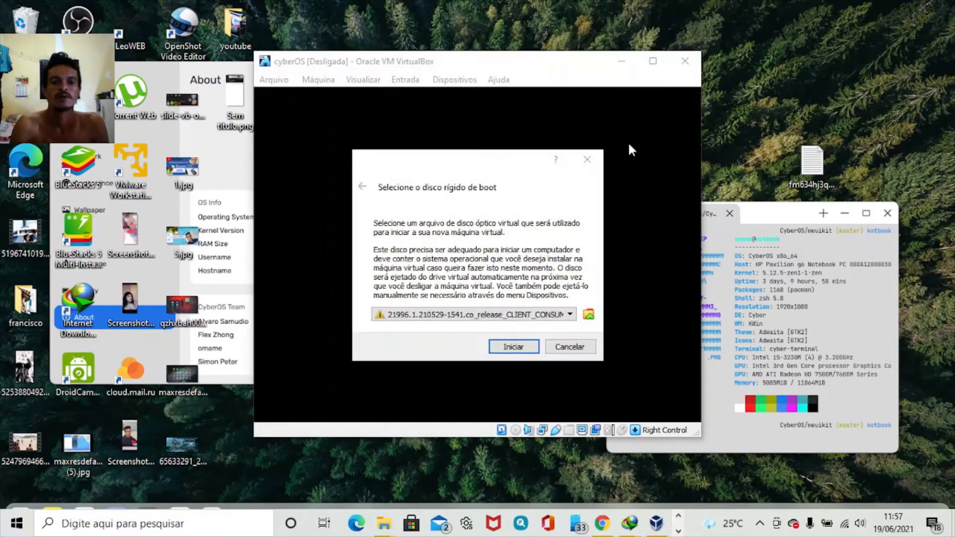
Step: Add CyberOS-2021.06.11-x86_64.iso from Downloads as the optical boot disk and start the virtual machine from it
click(589, 316)
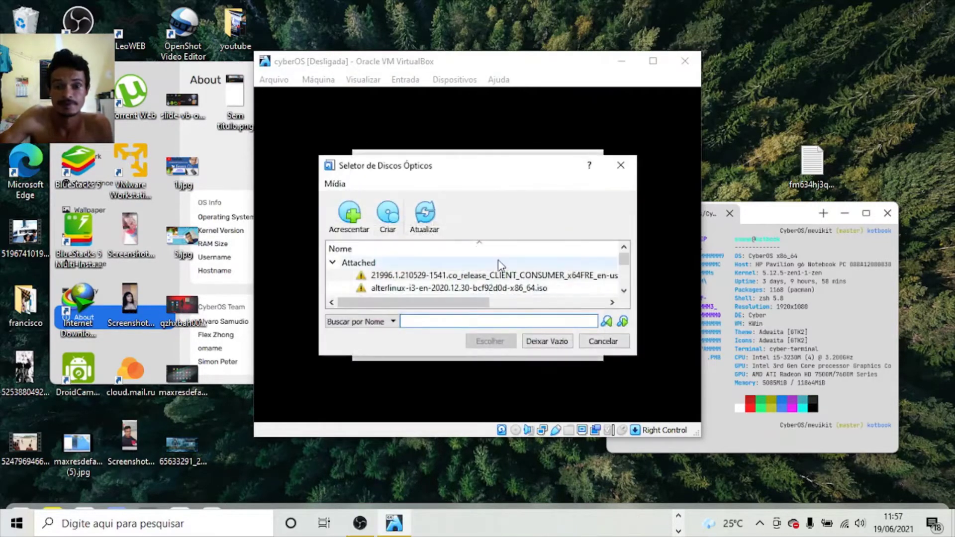
click(351, 219)
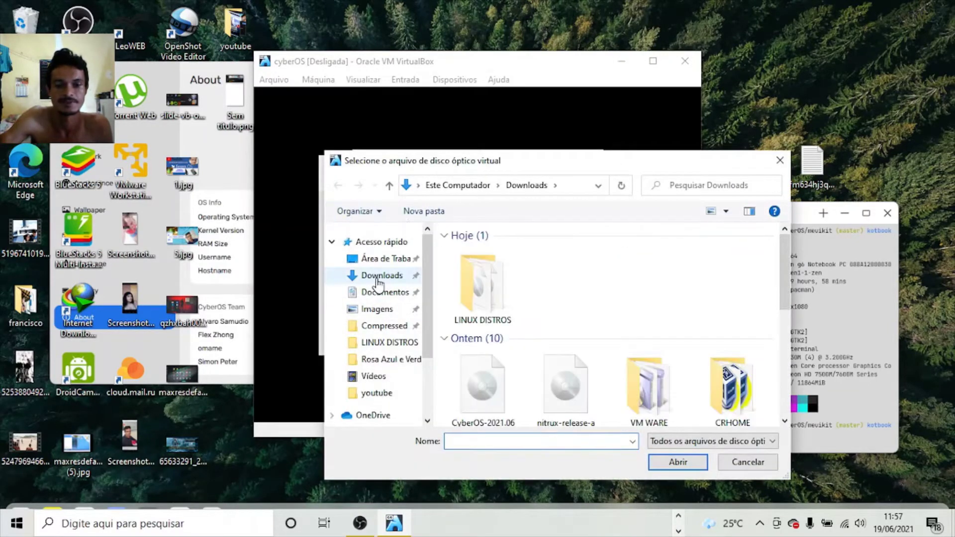
click(378, 278)
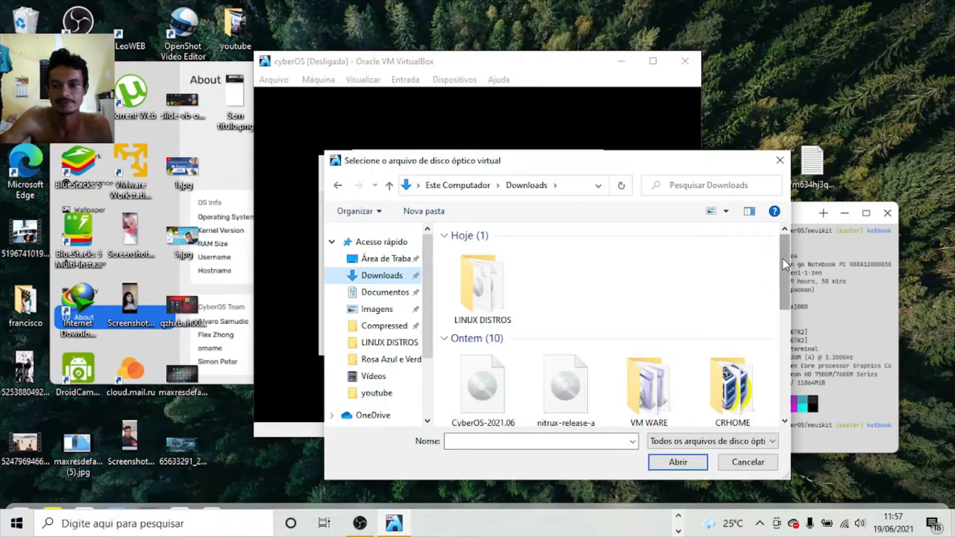
drag(783, 259, 777, 293)
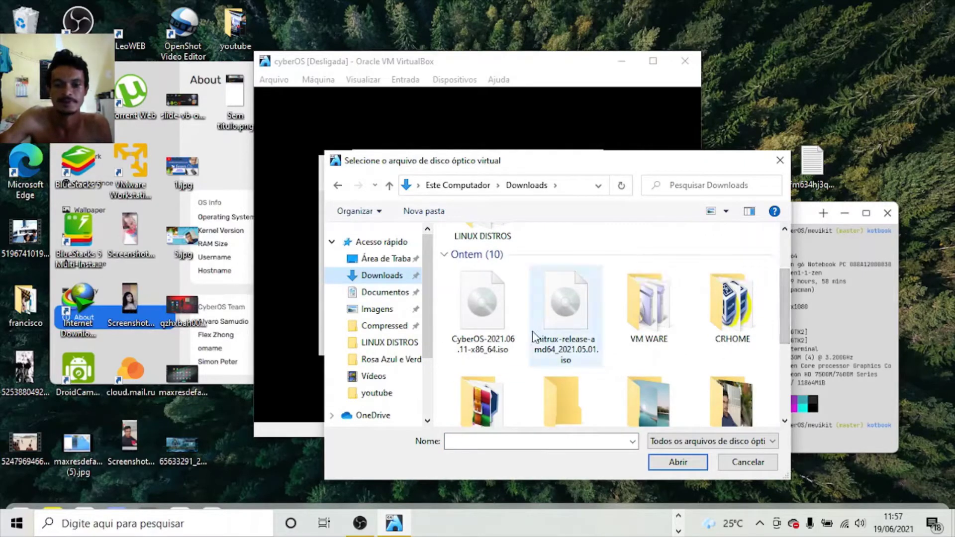
click(485, 336)
double_click(485, 336)
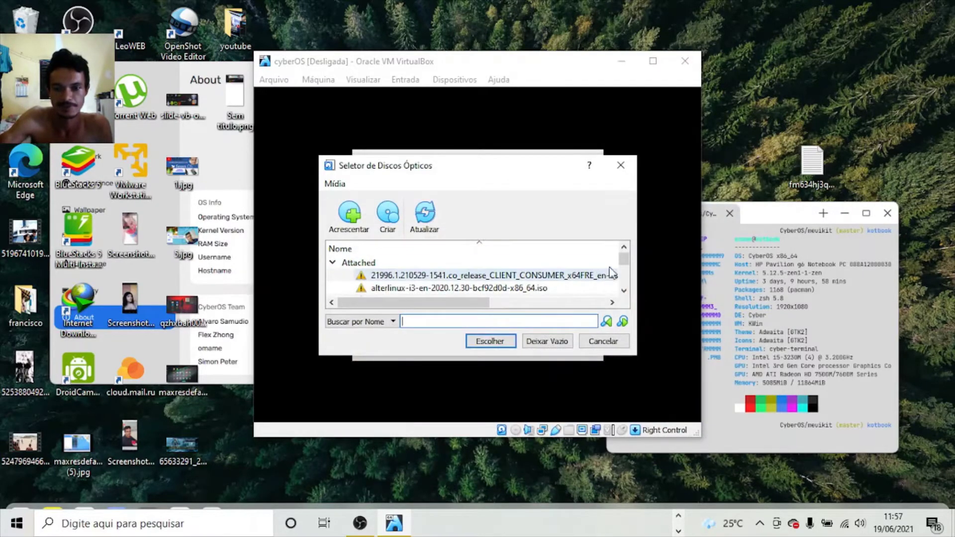
click(497, 352)
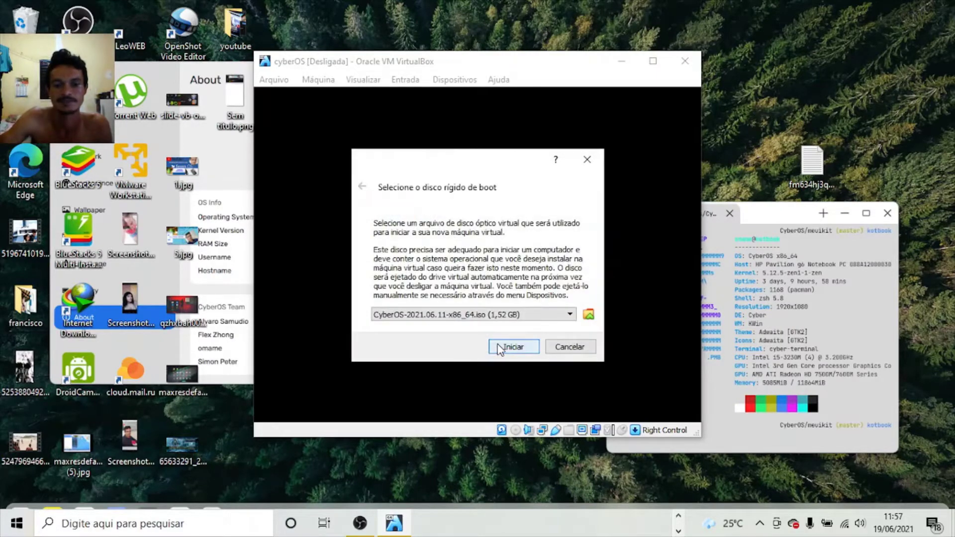
click(499, 347)
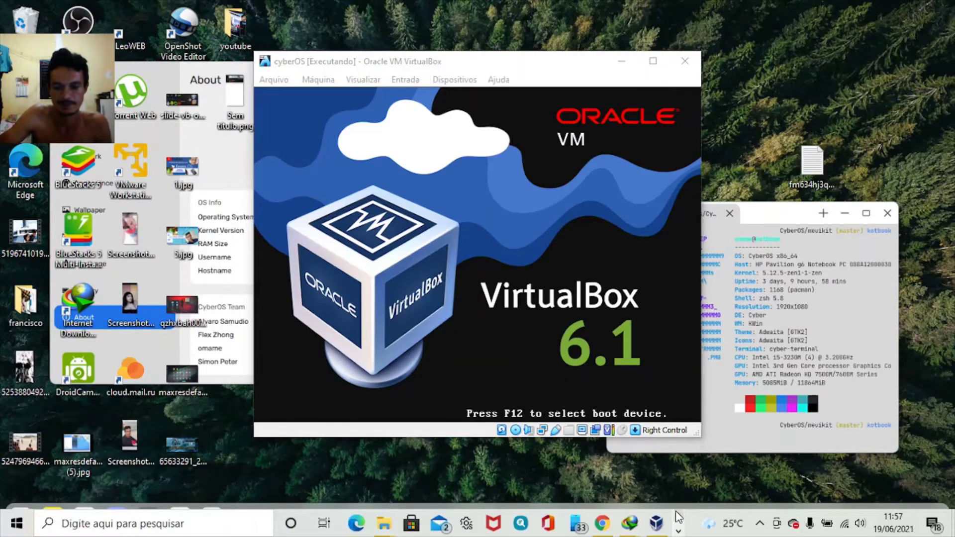
Step: Switch to Chrome and examine the CyberOS website's home page and its download mirrors, then minimize the browser
click(678, 516)
click(602, 523)
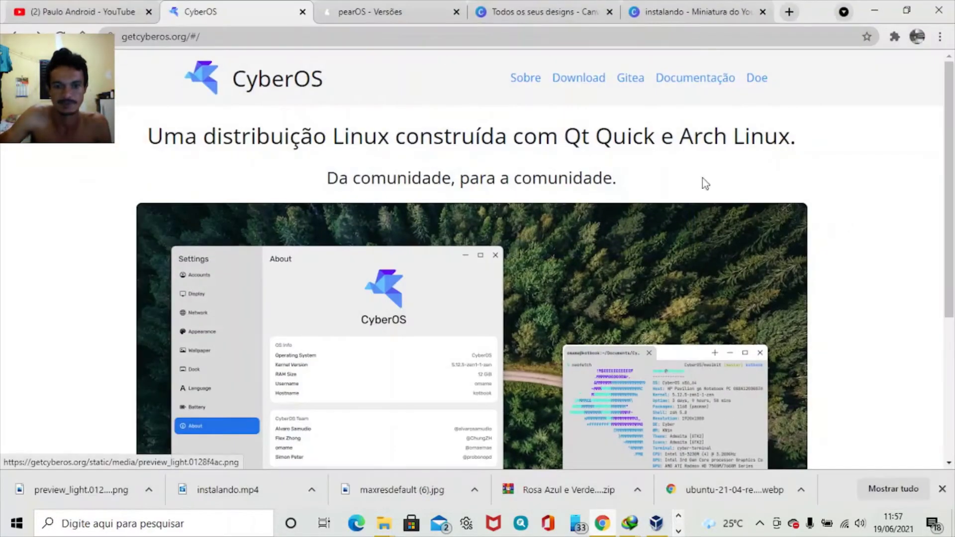
scroll(947, 168, down, 1)
drag(947, 168, 947, 88)
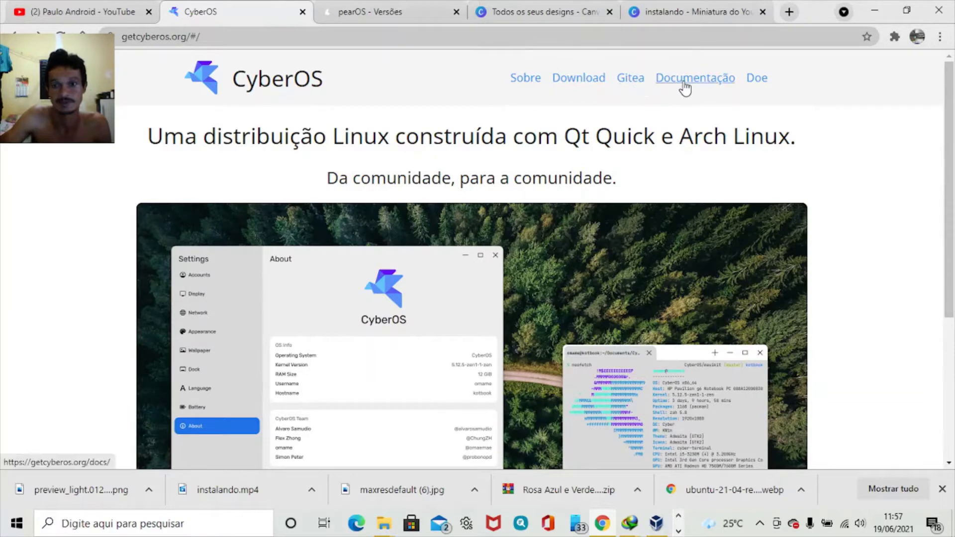
drag(950, 129, 952, 101)
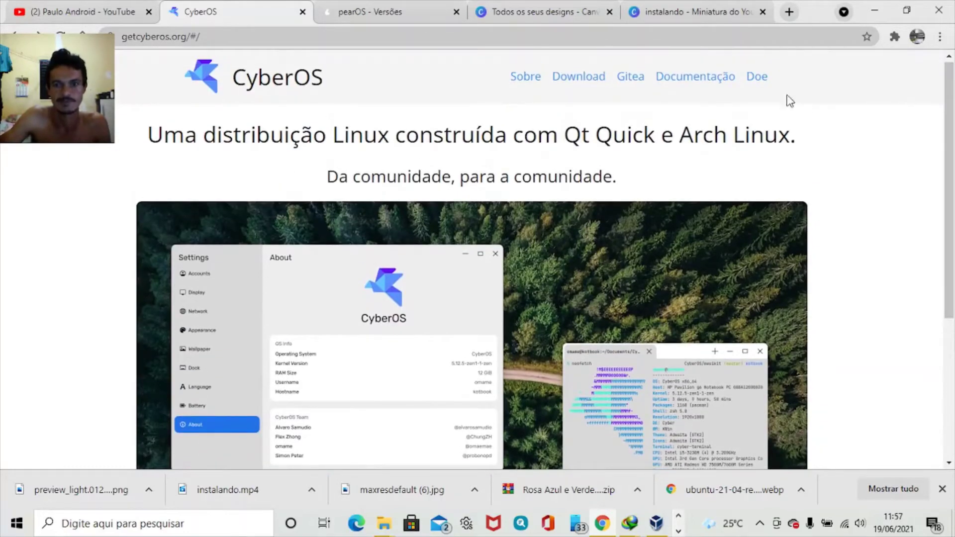
click(568, 82)
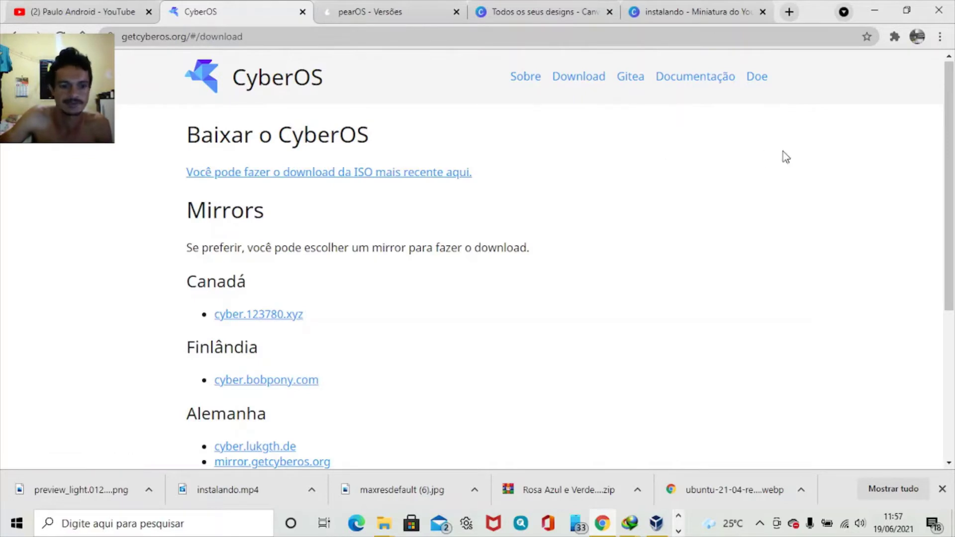
mouse_move(952, 155)
mouse_down()
mouse_move(951, 246)
mouse_move(951, 150)
mouse_up()
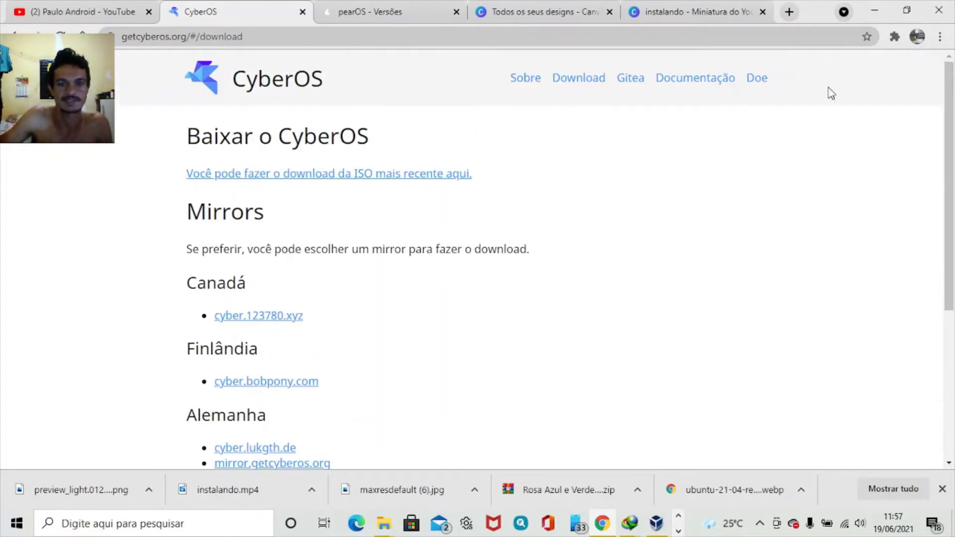
click(883, 5)
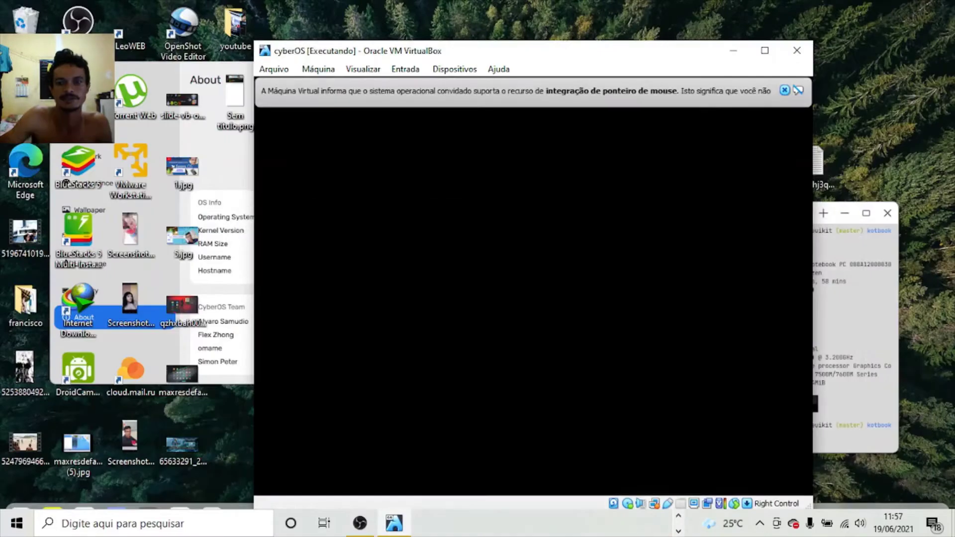
Step: Dismiss the mouse integration notice and reposition the virtual machine window so the whole CyberOS desktop fits on screen
click(785, 90)
drag(668, 60, 515, 40)
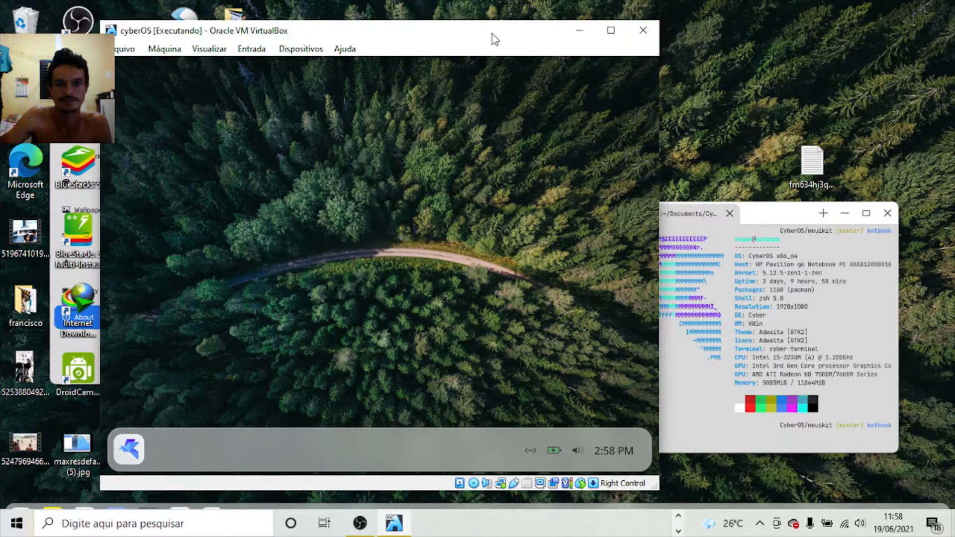
drag(491, 34, 546, 26)
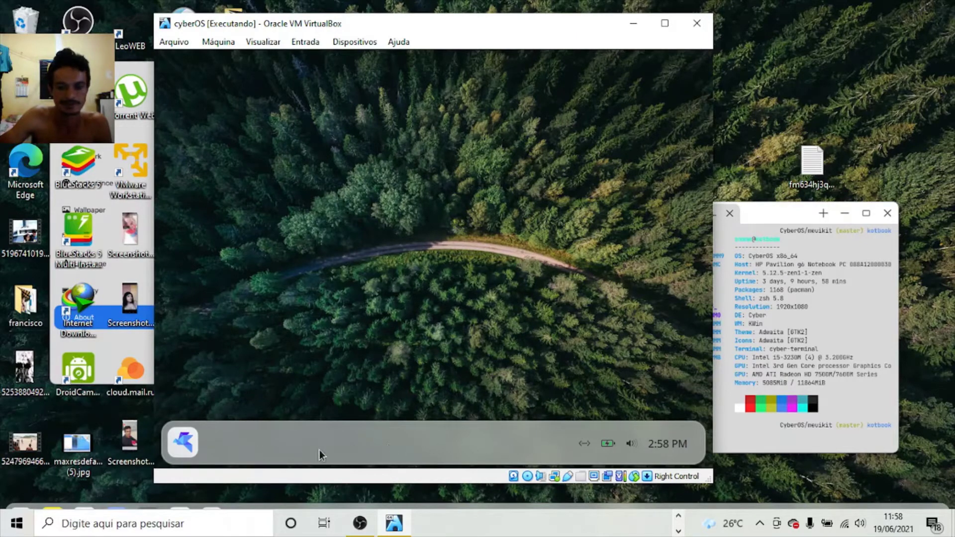
Step: Open the CyberOS application launcher and look through both pages of installed applications
click(185, 442)
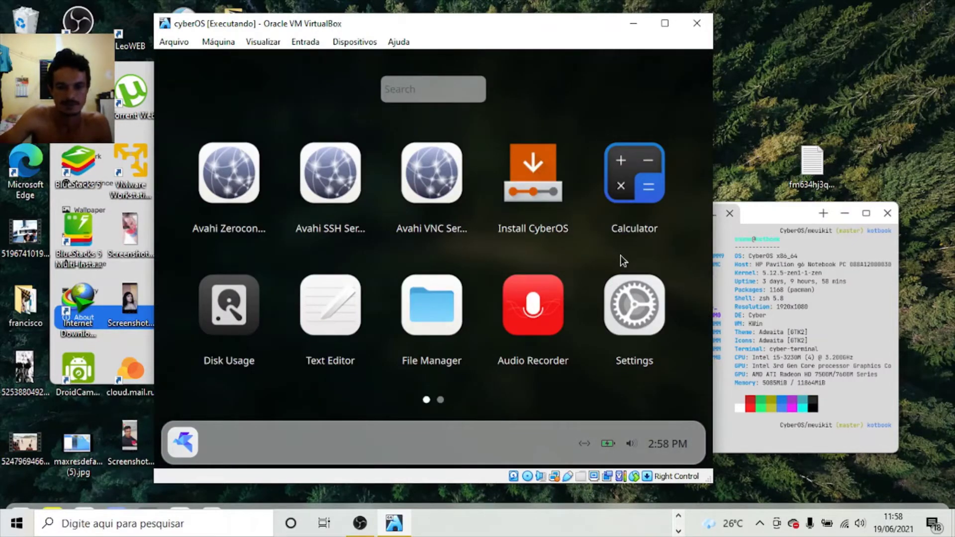
drag(647, 261, 386, 264)
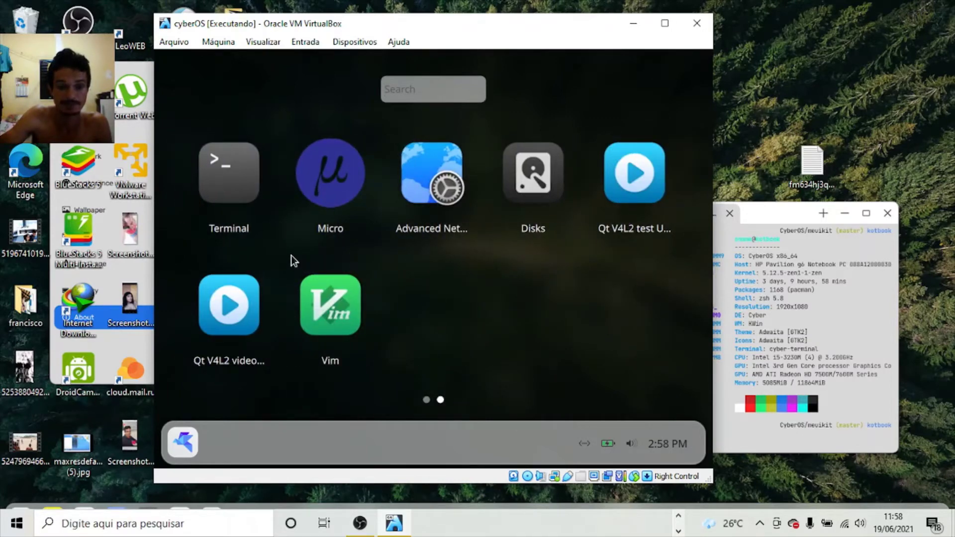
drag(291, 256, 638, 234)
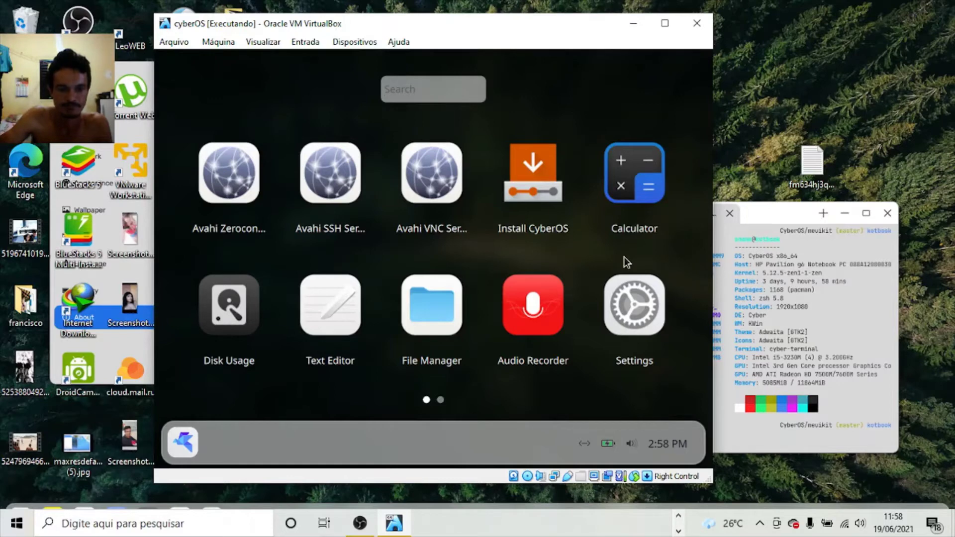
drag(616, 257, 313, 292)
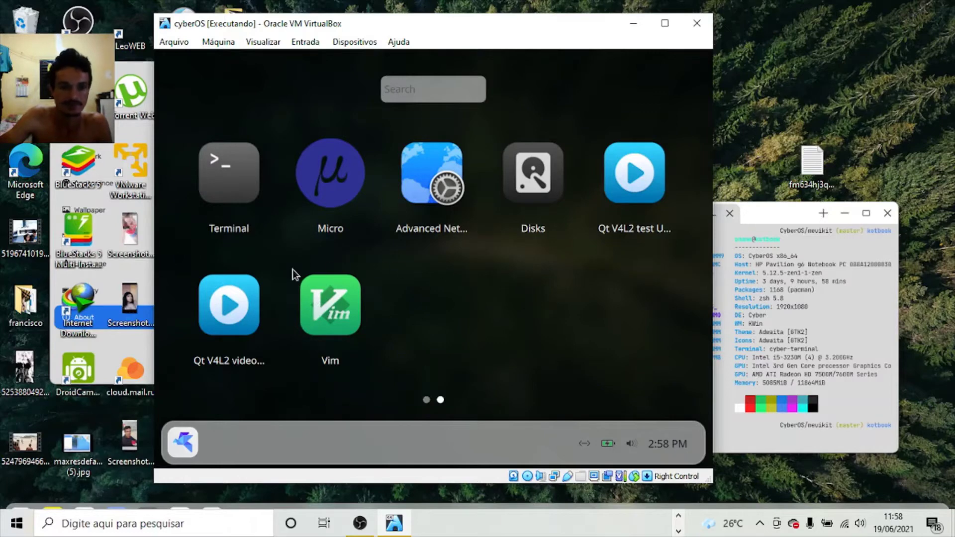
Step: Open Settings from the application launcher and widen the virtual machine window on both sides
drag(282, 262, 555, 267)
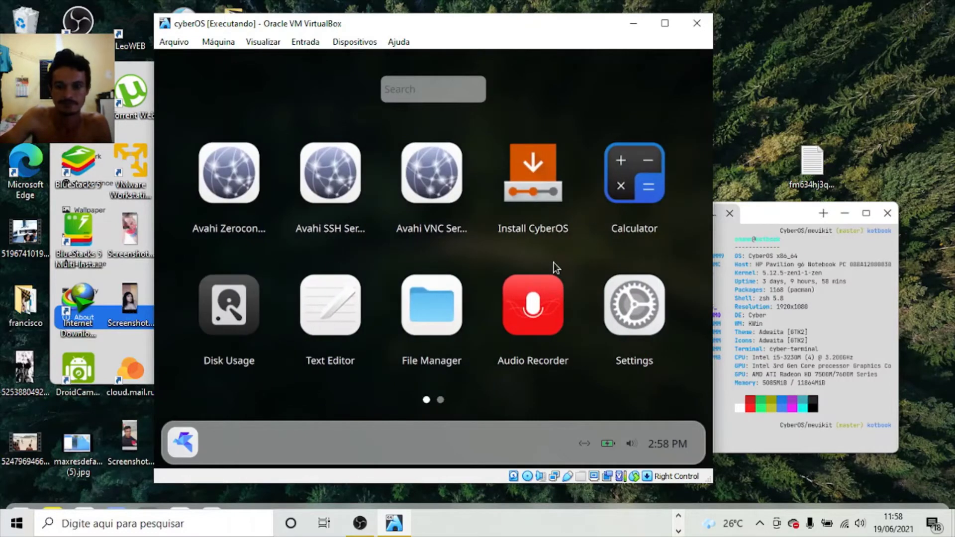
click(649, 304)
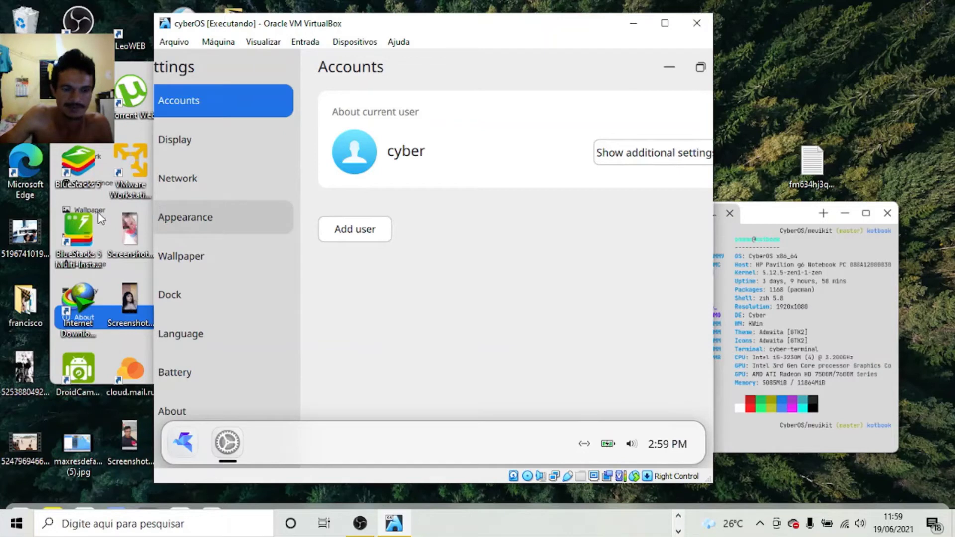
drag(149, 207, 98, 208)
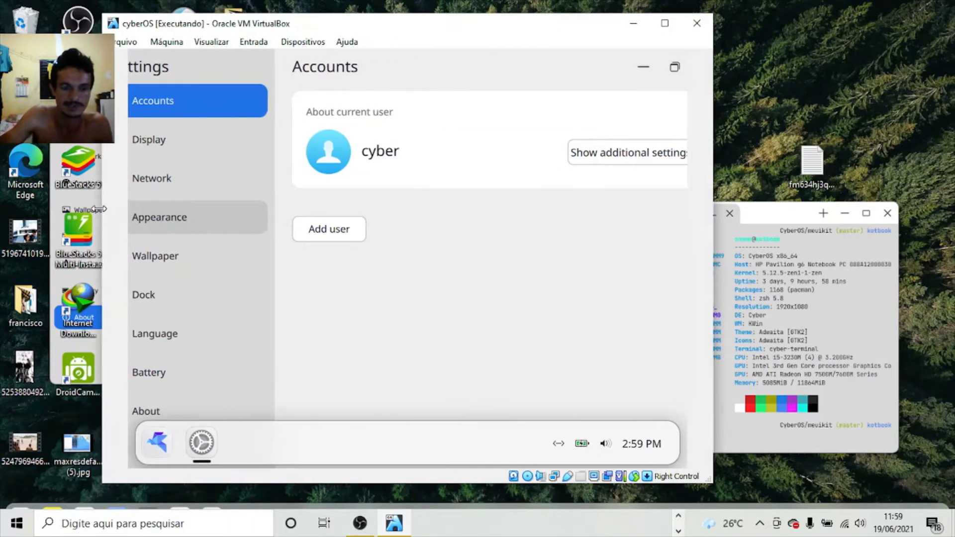
drag(714, 95, 778, 95)
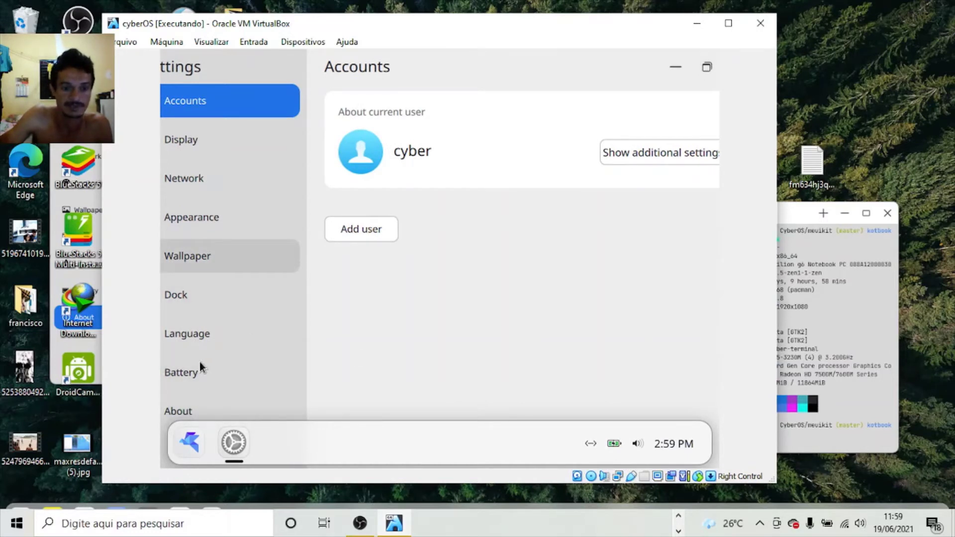
Step: Open the About page, restore and resize the Settings window, and examine the OS, hardware and team information
click(188, 412)
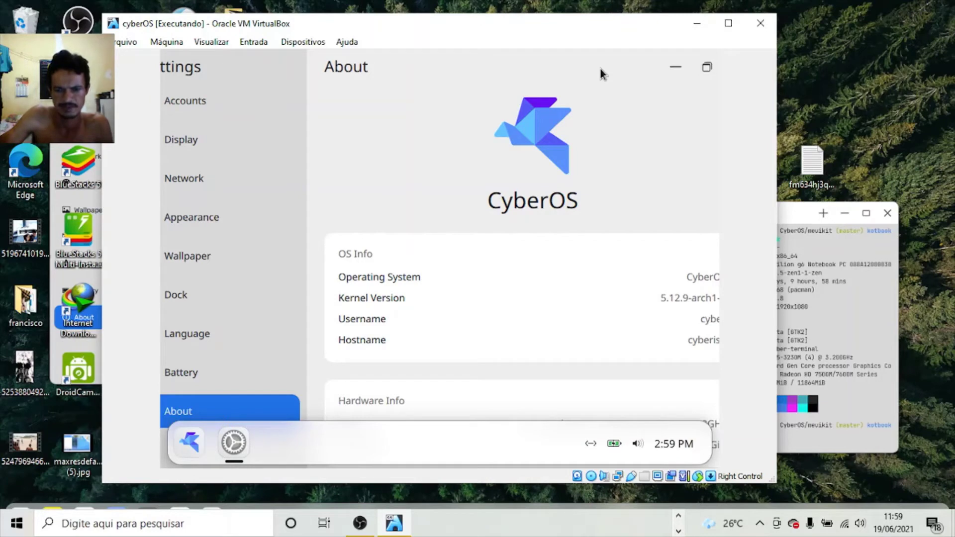
double_click(554, 85)
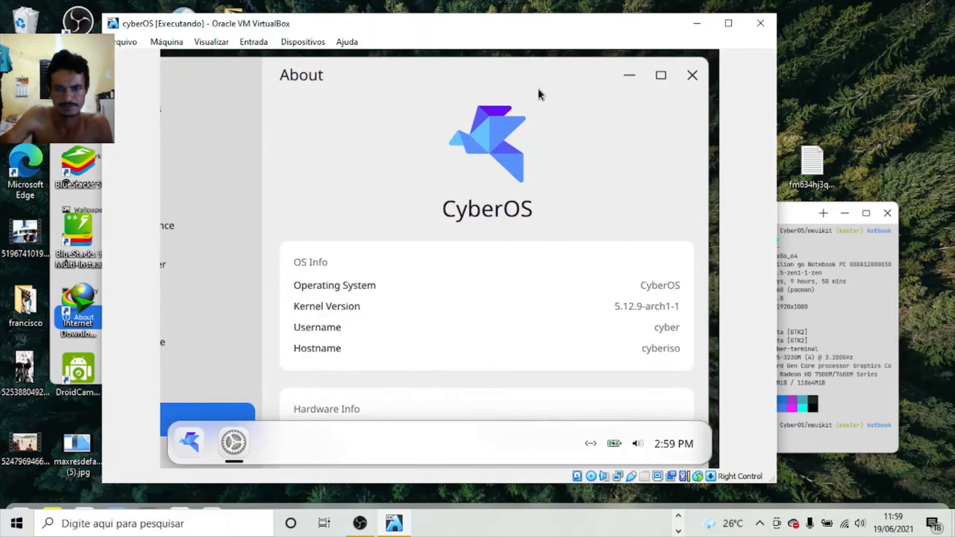
drag(547, 77, 533, 54)
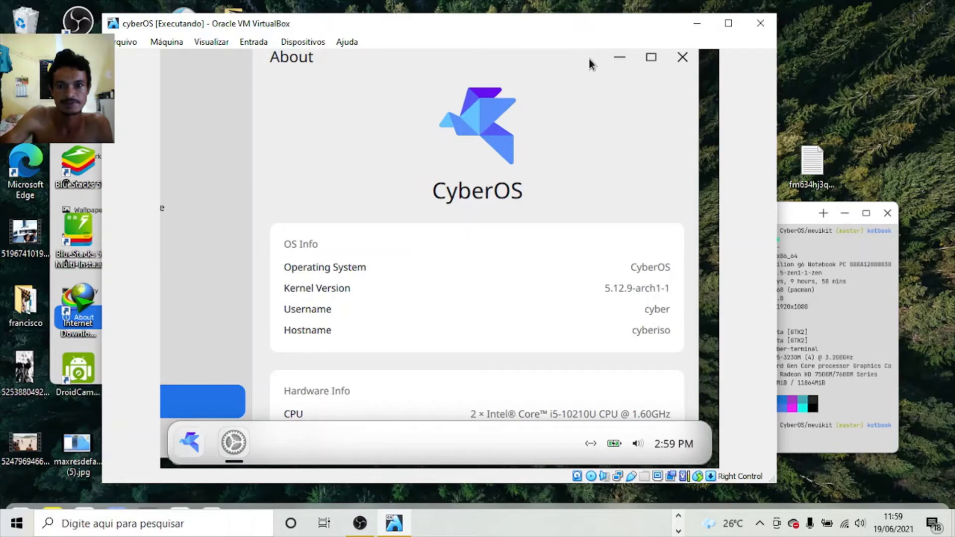
drag(566, 55, 519, 17)
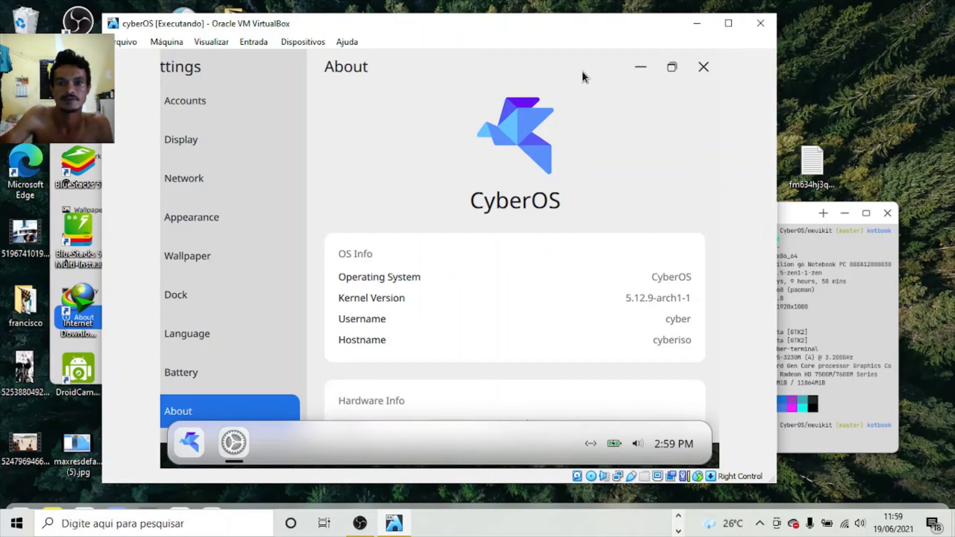
drag(547, 75, 480, 74)
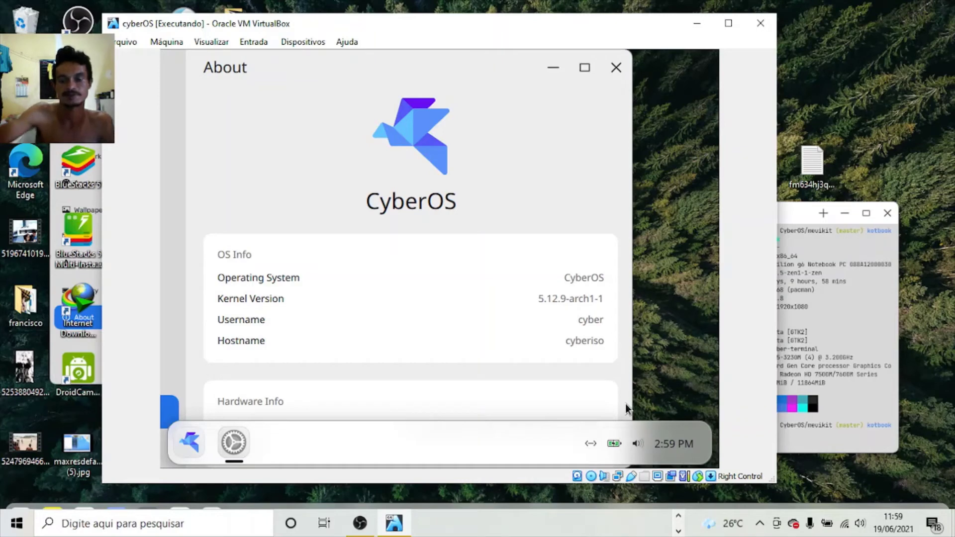
drag(630, 280, 665, 426)
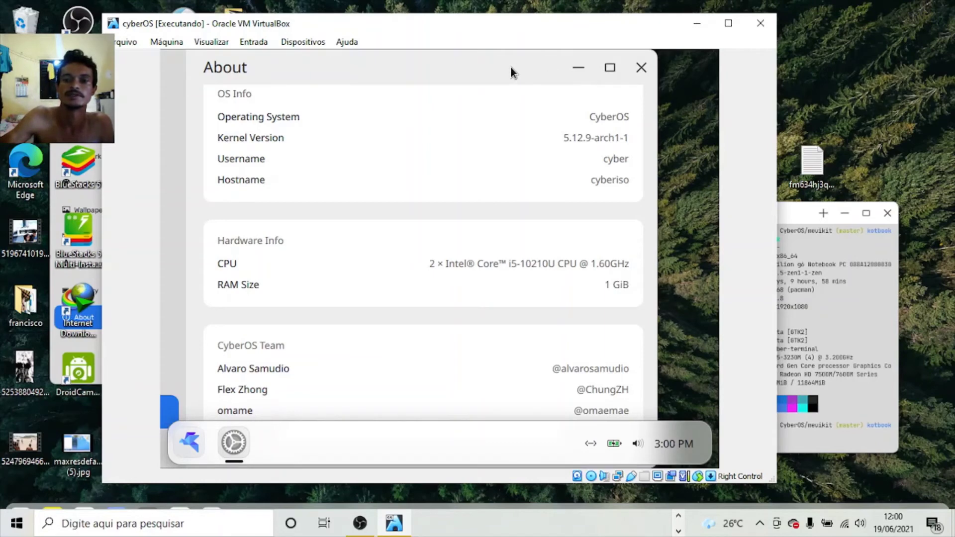
Step: Reposition the Settings window to expose its category list and set the dock's position on screen to Left
double_click(559, 68)
drag(571, 74, 608, 59)
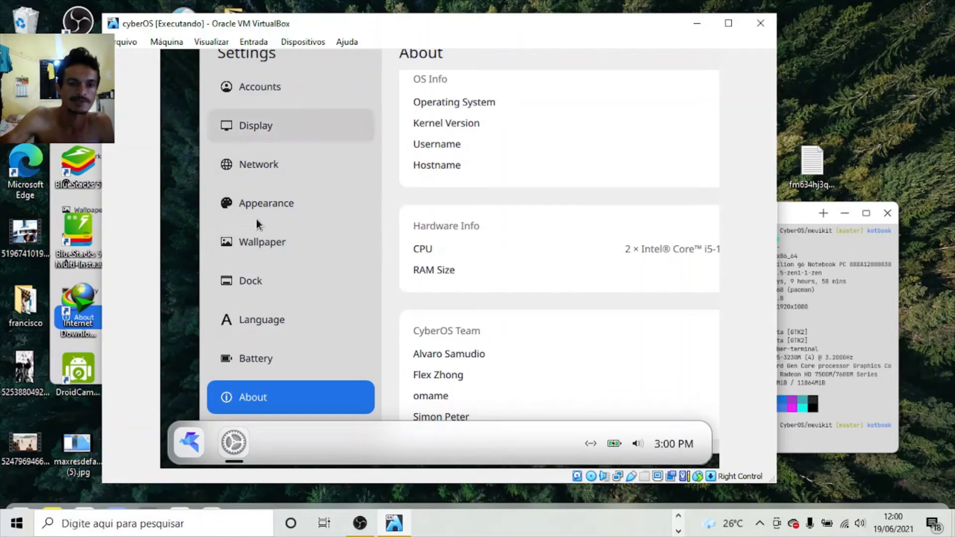
click(257, 289)
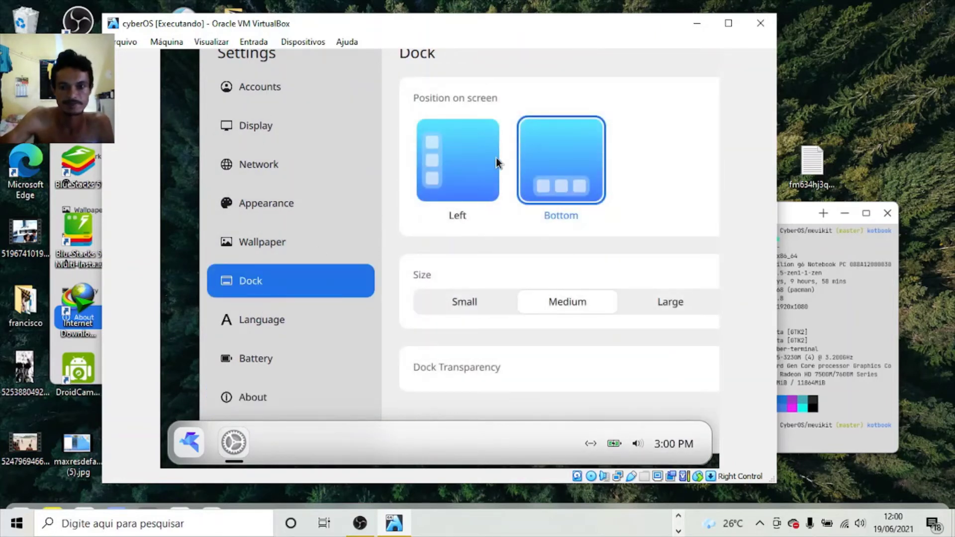
click(464, 161)
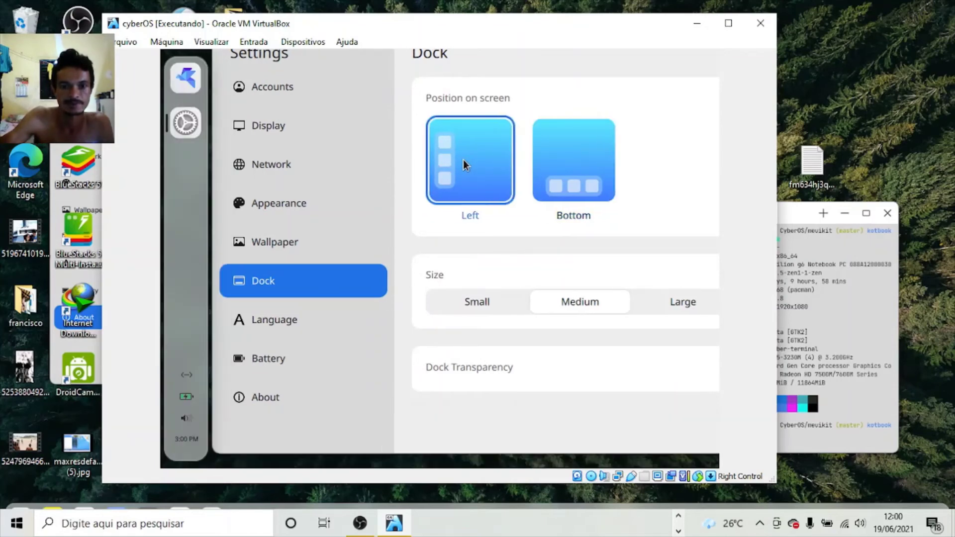
click(546, 163)
click(417, 145)
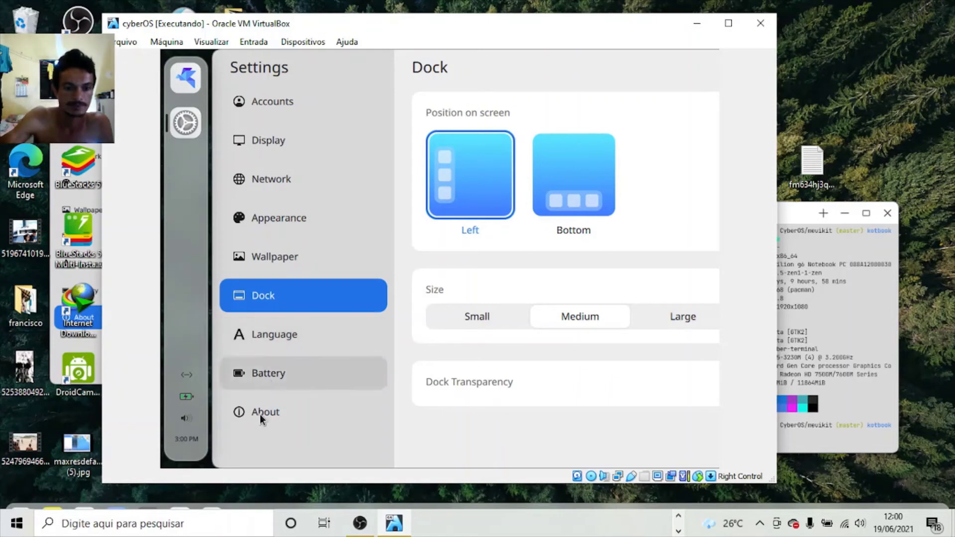
Step: Set the wallpaper to the black image with the CyberOS bird logo and minimize Settings to show the desktop
click(279, 337)
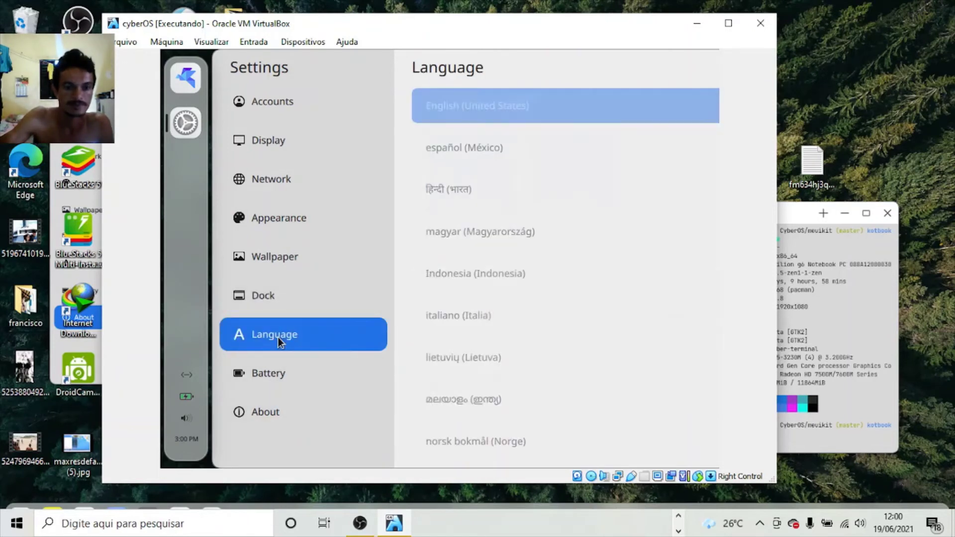
click(291, 262)
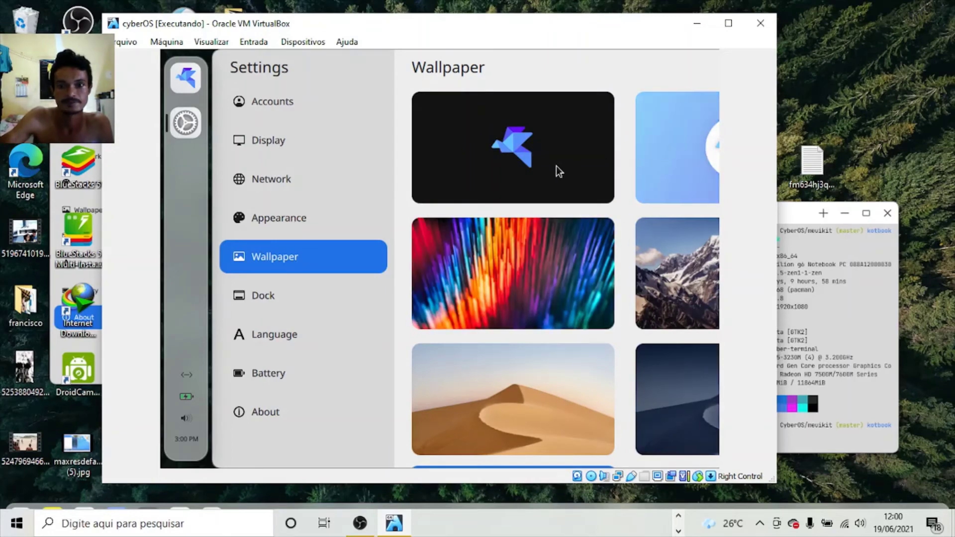
click(703, 146)
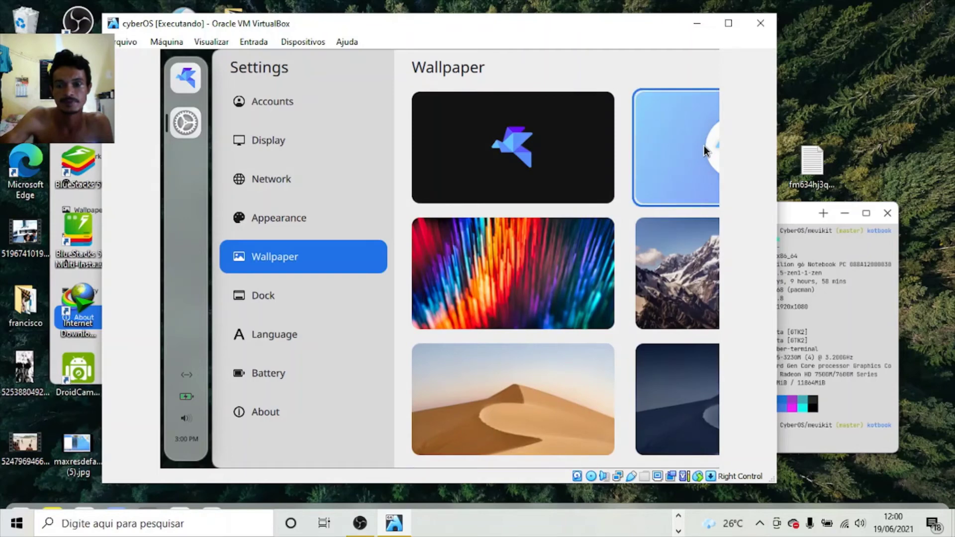
click(575, 157)
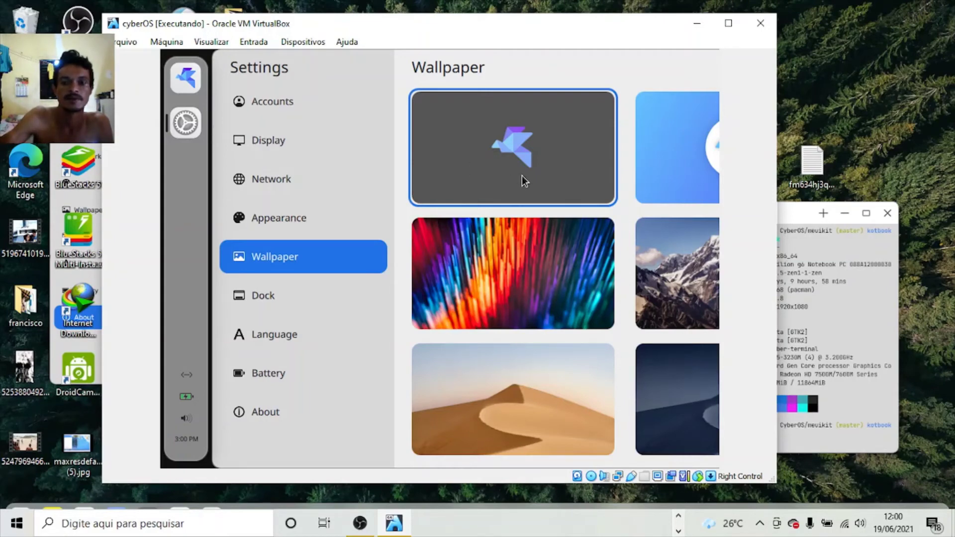
click(278, 142)
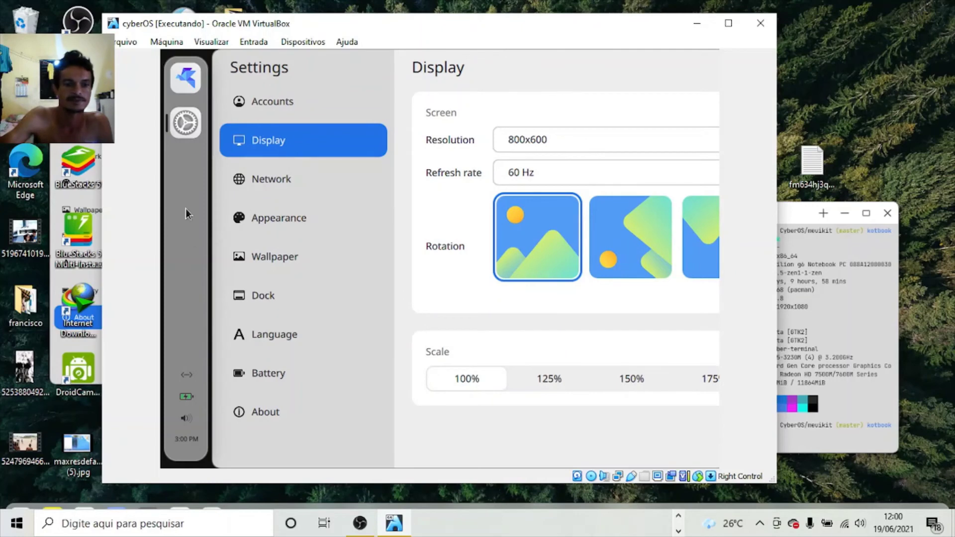
click(187, 118)
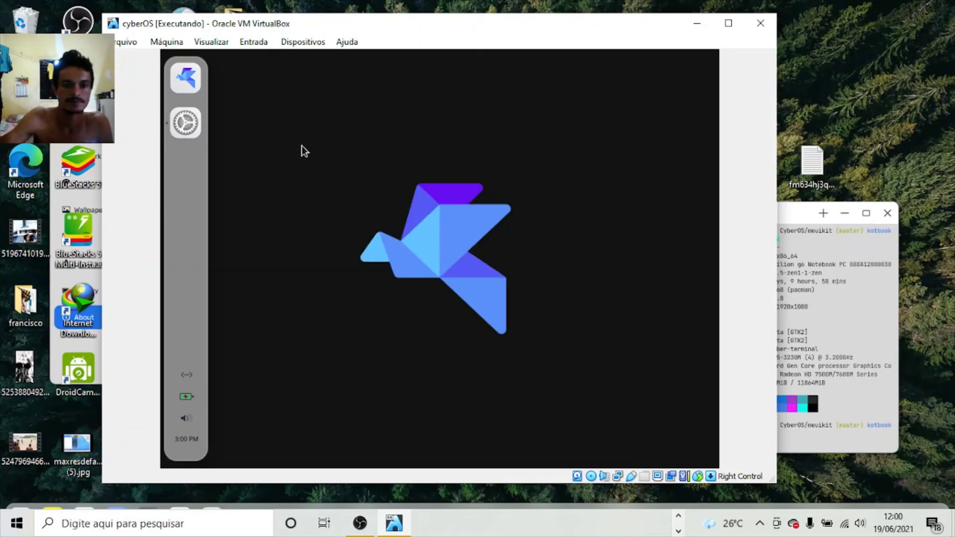
Step: Look through both pages of the application launcher, then open the Terminal and close it again
click(185, 77)
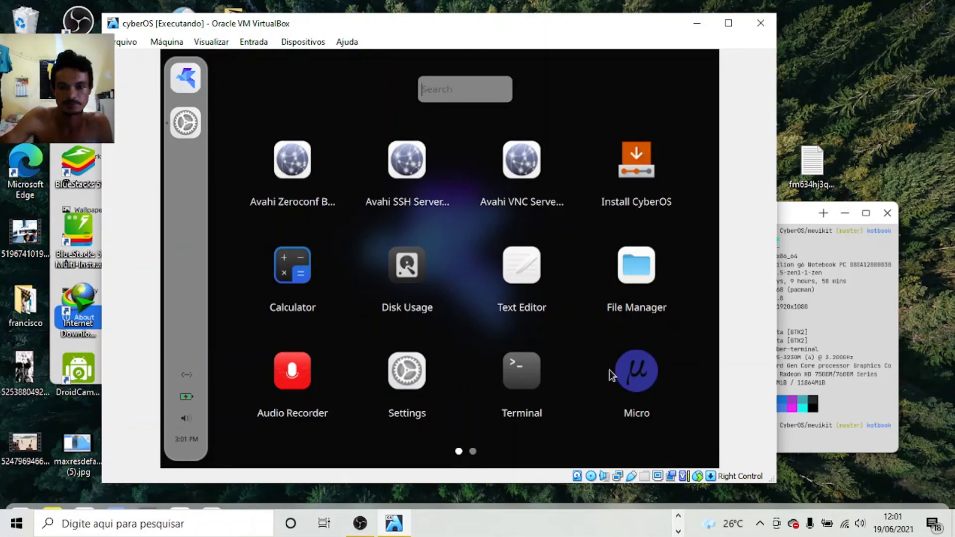
drag(630, 339, 405, 351)
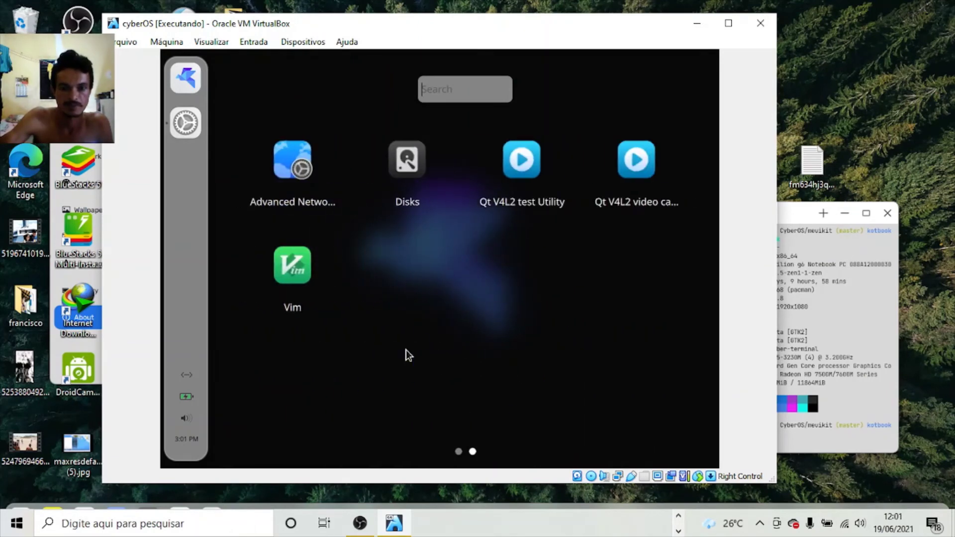
drag(300, 226, 715, 247)
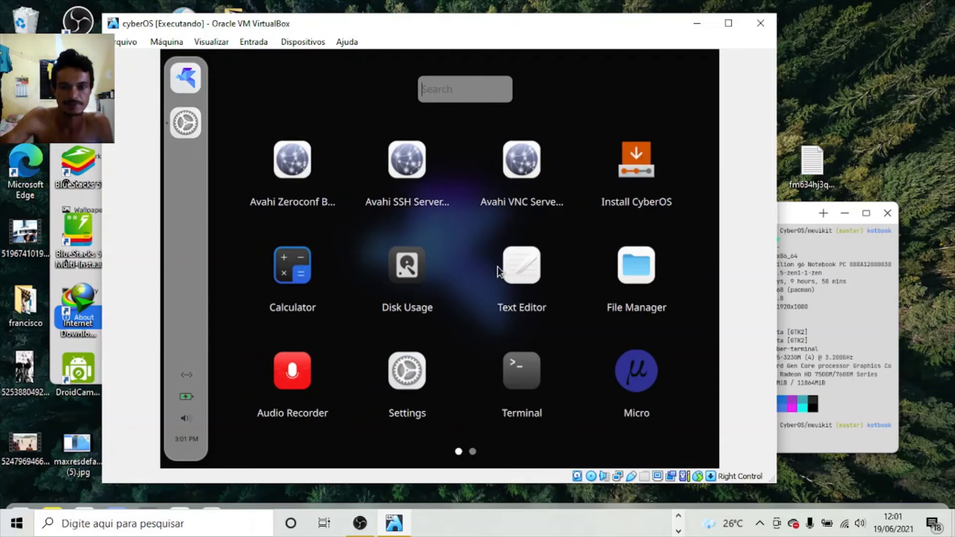
click(512, 376)
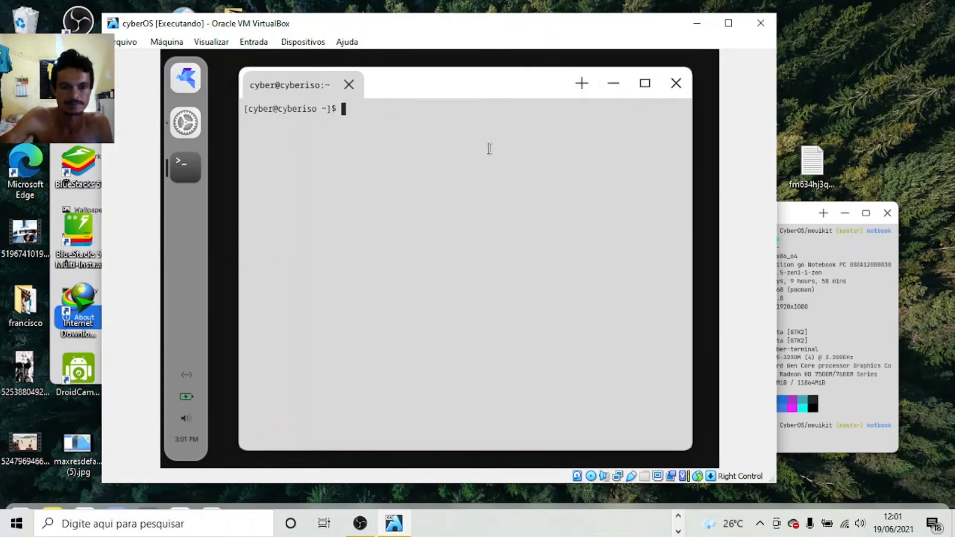
click(676, 83)
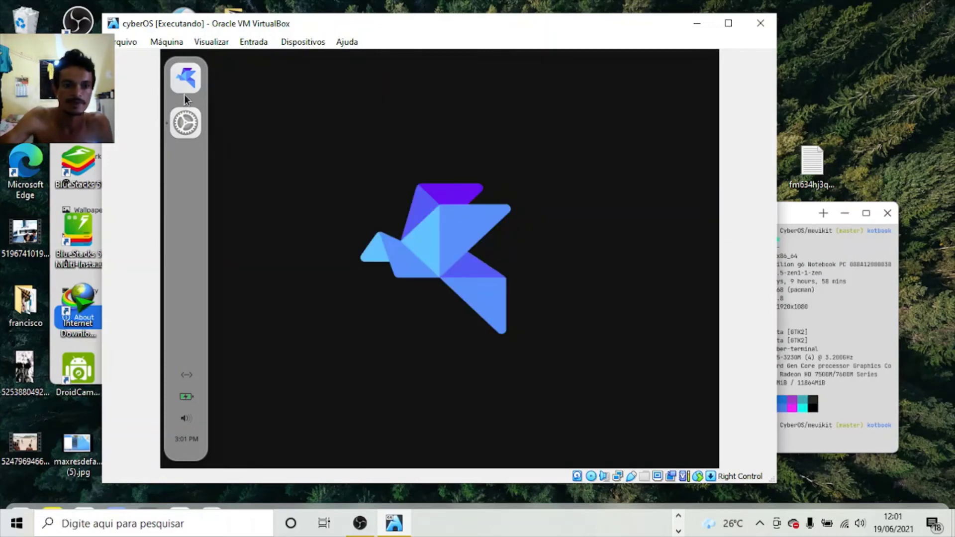
Step: Open the File Manager, look through the home and root (/) folders, and close it
click(185, 81)
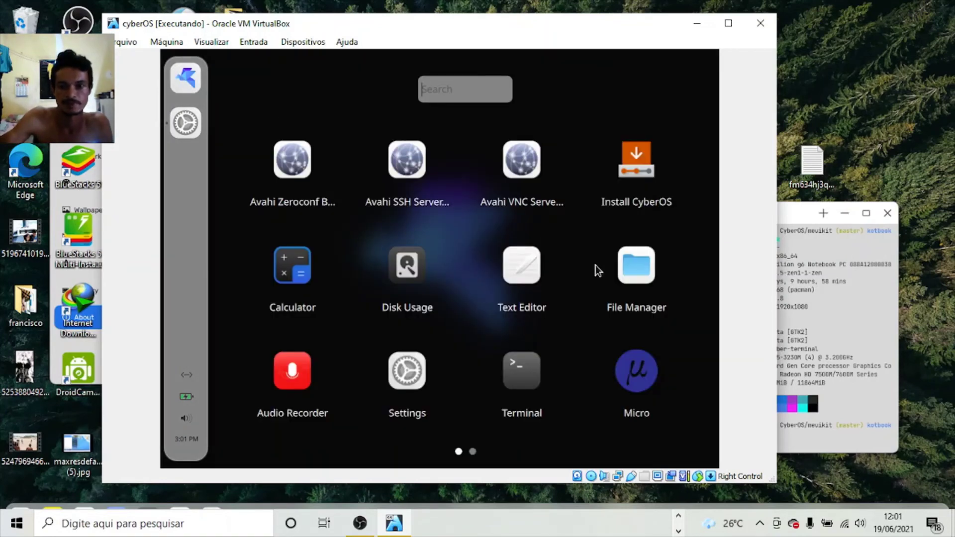
click(639, 263)
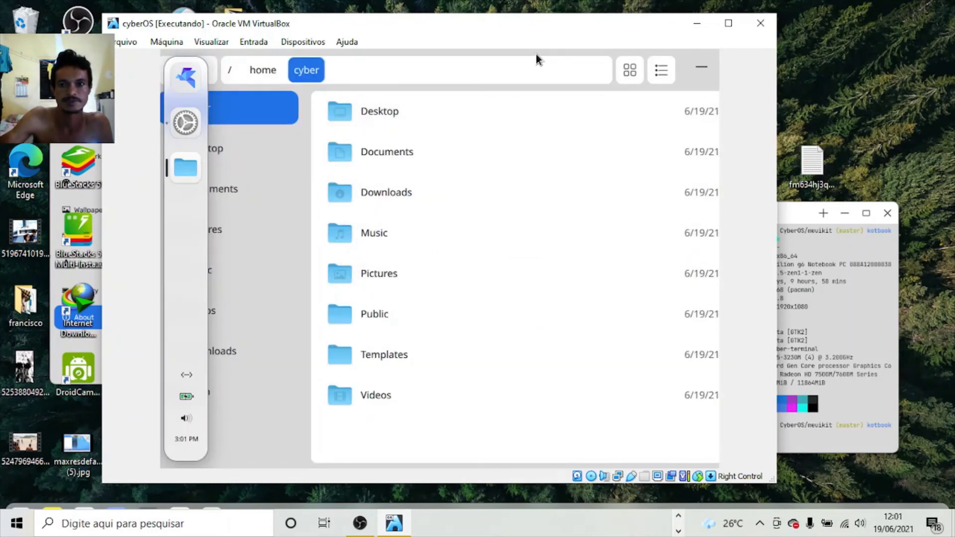
drag(536, 54, 640, 72)
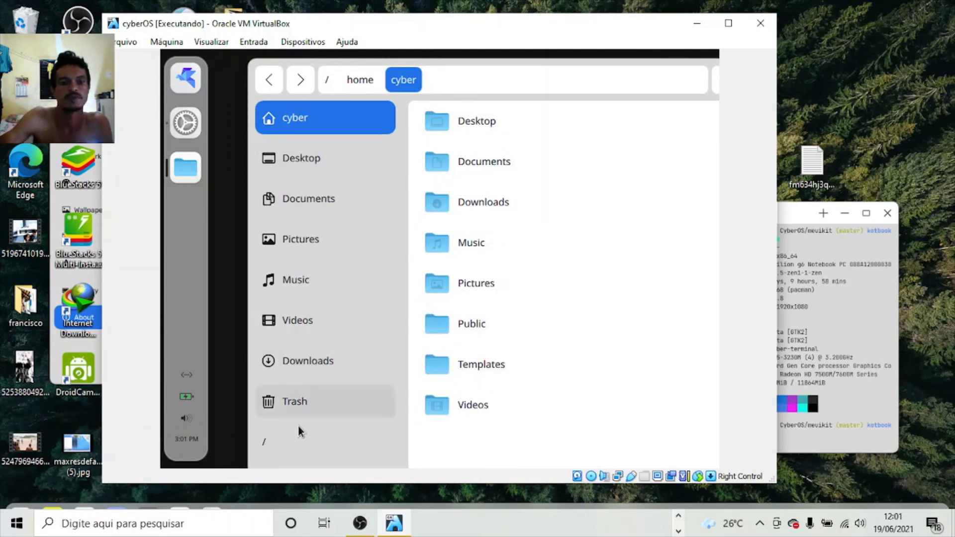
click(279, 443)
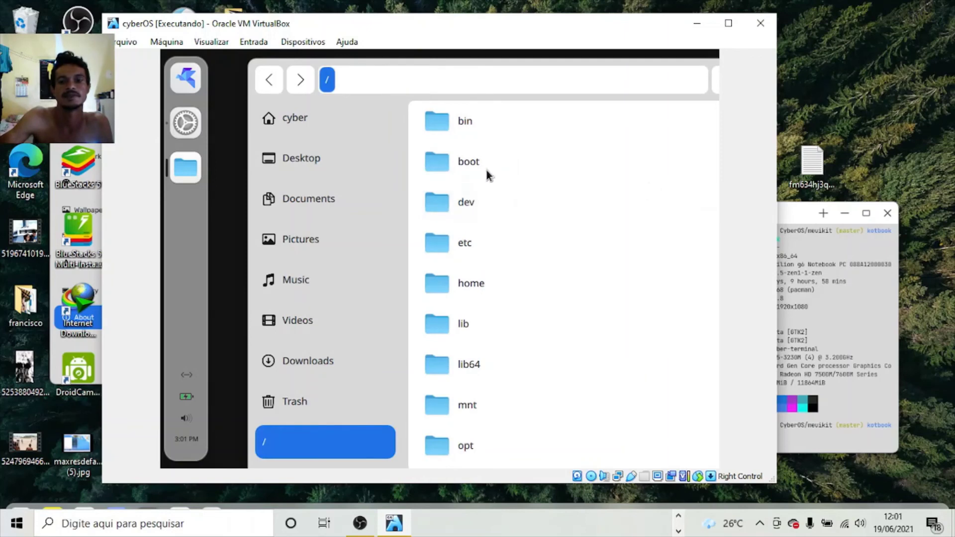
double_click(488, 65)
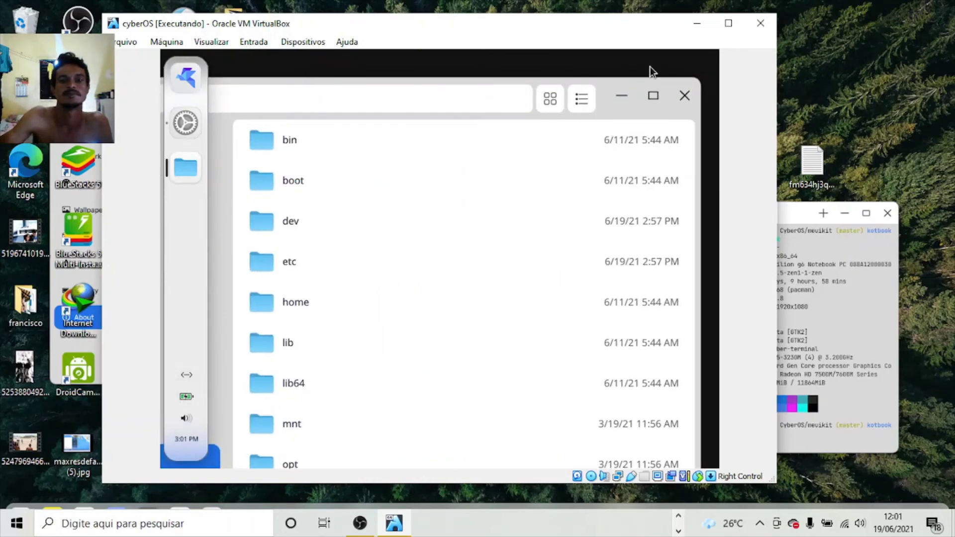
click(685, 96)
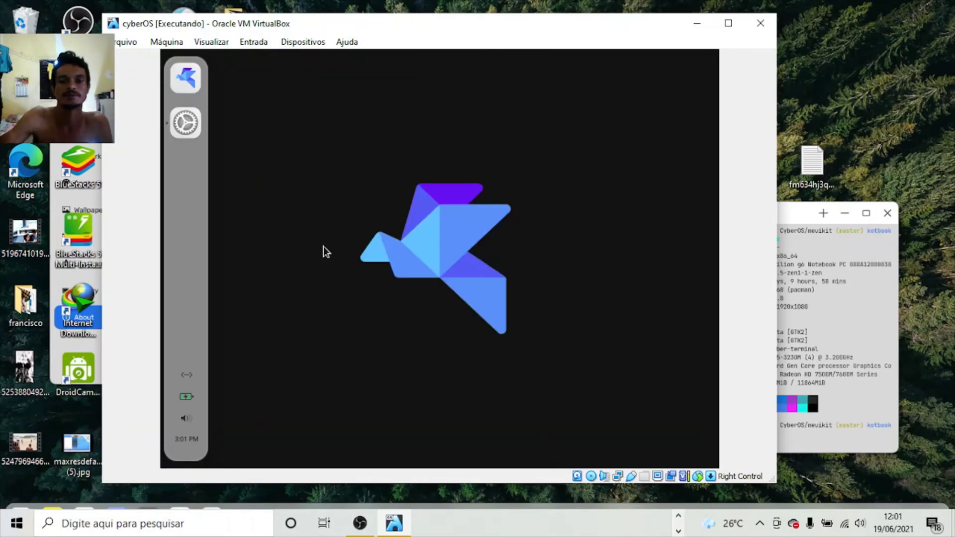
Step: Bring the minimized Settings window back and view the About page's system information
click(185, 77)
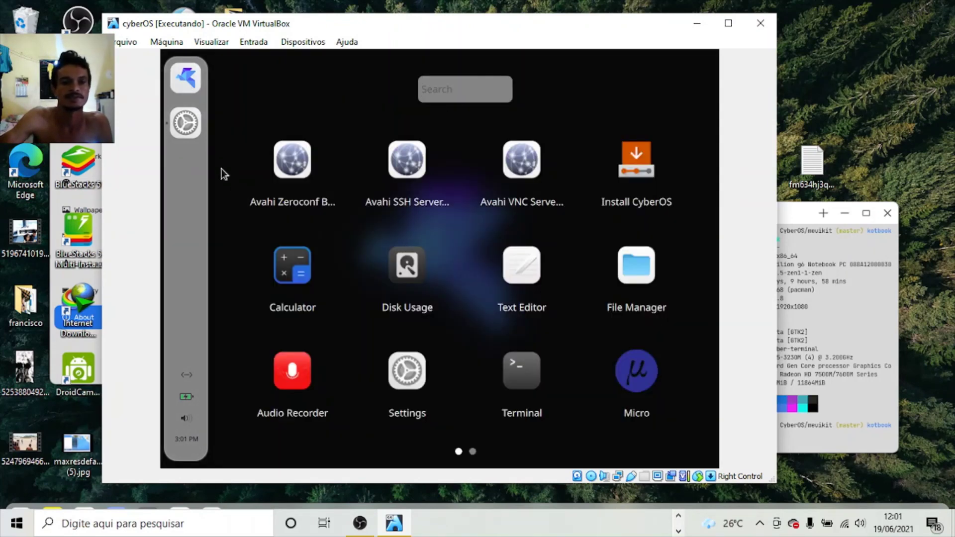
click(194, 125)
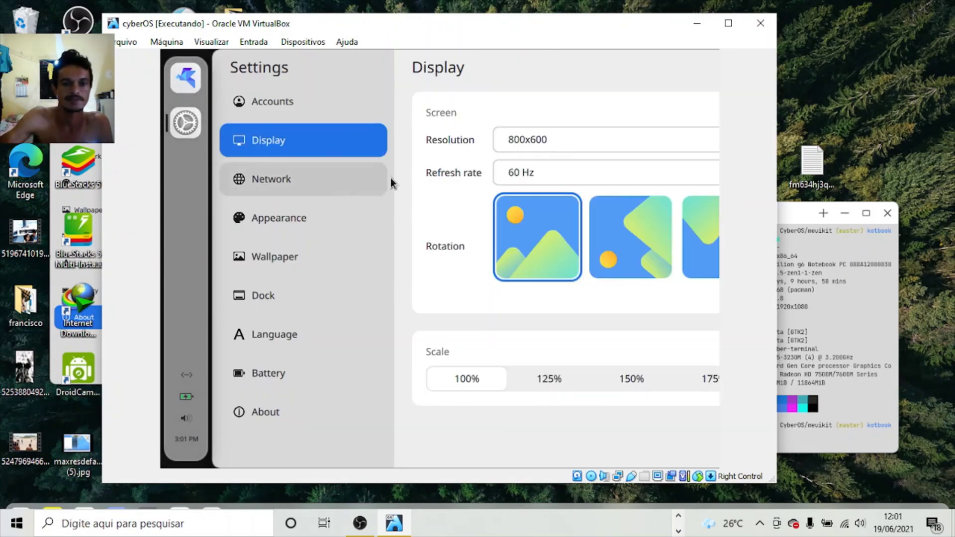
click(267, 418)
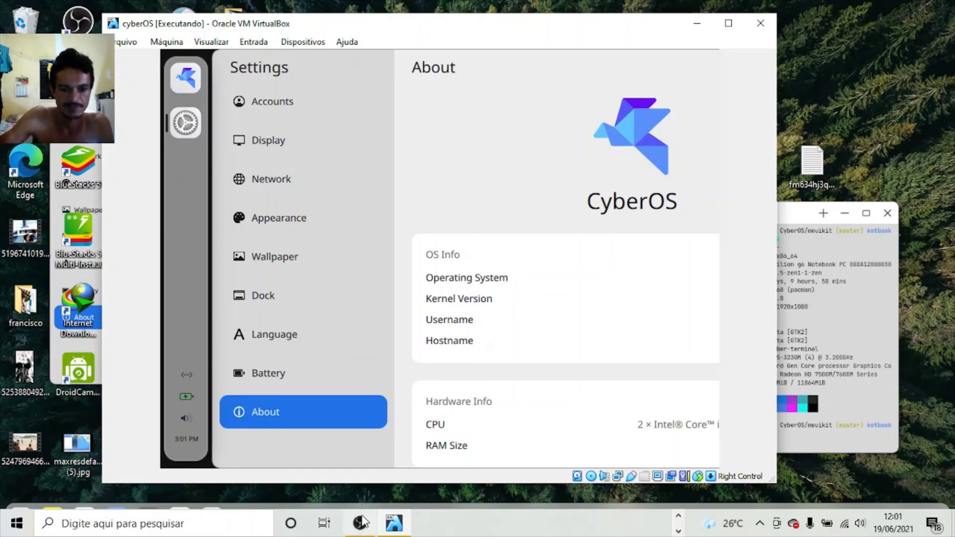
mouse_move(359, 523)
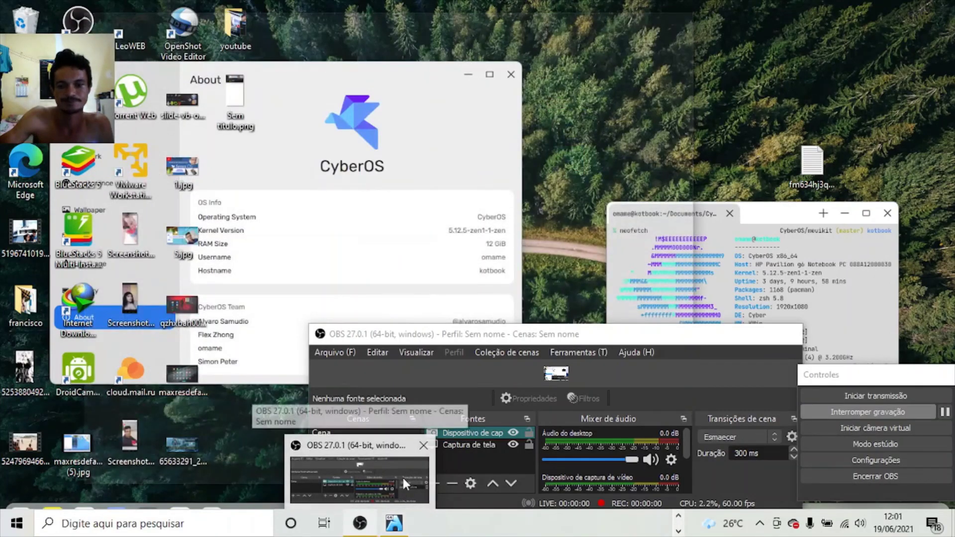